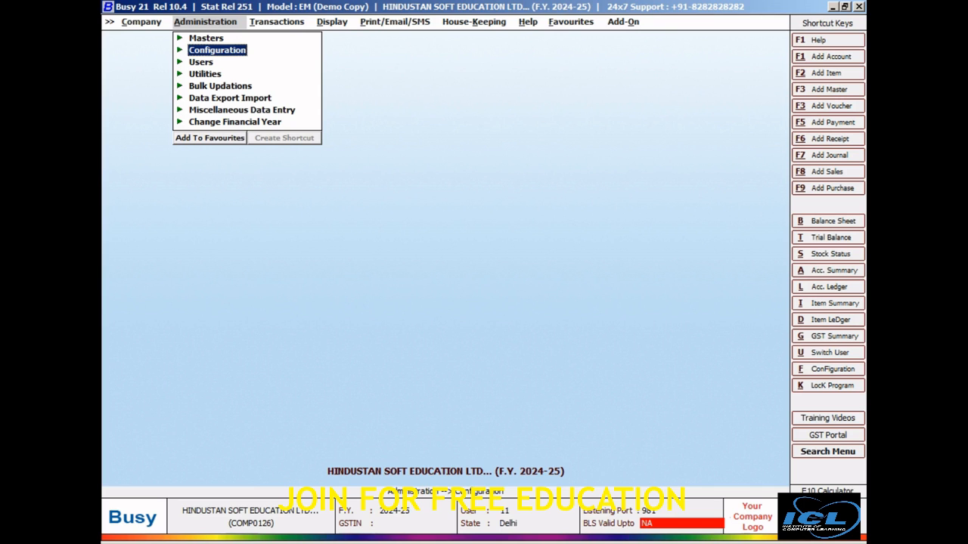
Enable batch-wise details in the inventory features, with Maintain MRP turned on in the batch options
key(Return)
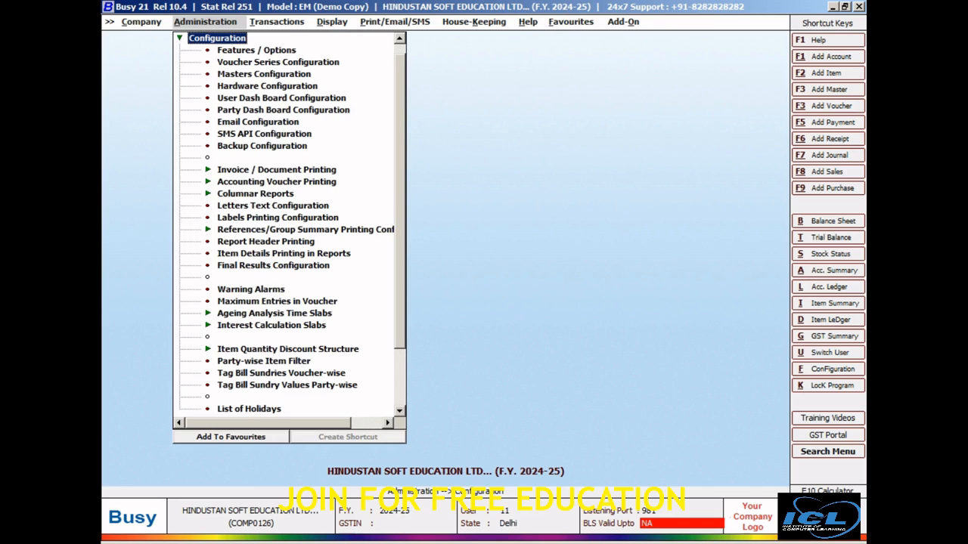
key(Down)
key(Return)
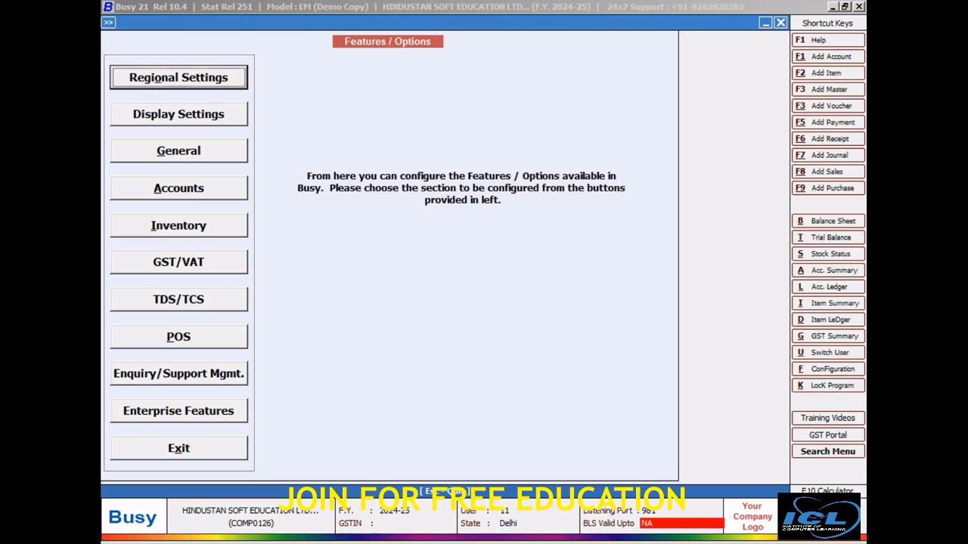
key(i)
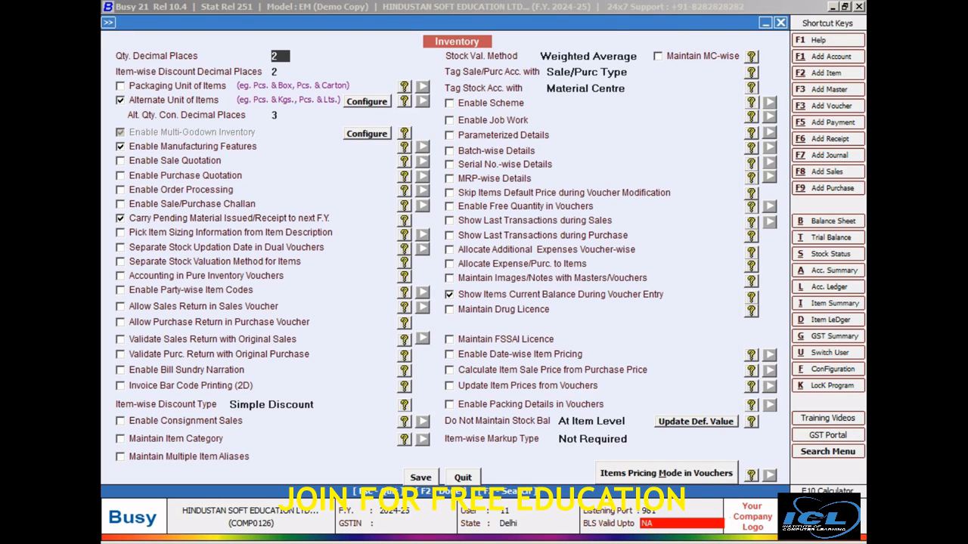
click(450, 152)
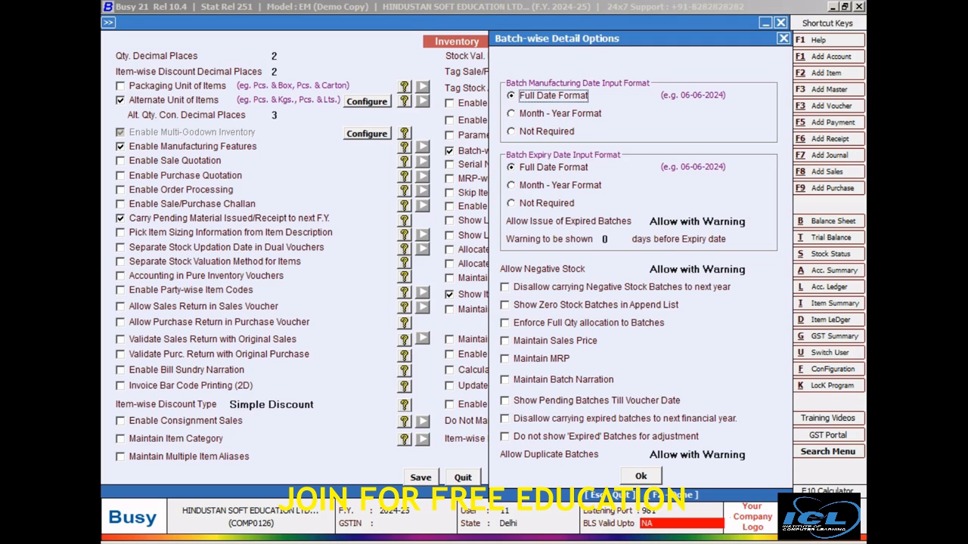
click(505, 360)
key(F2)
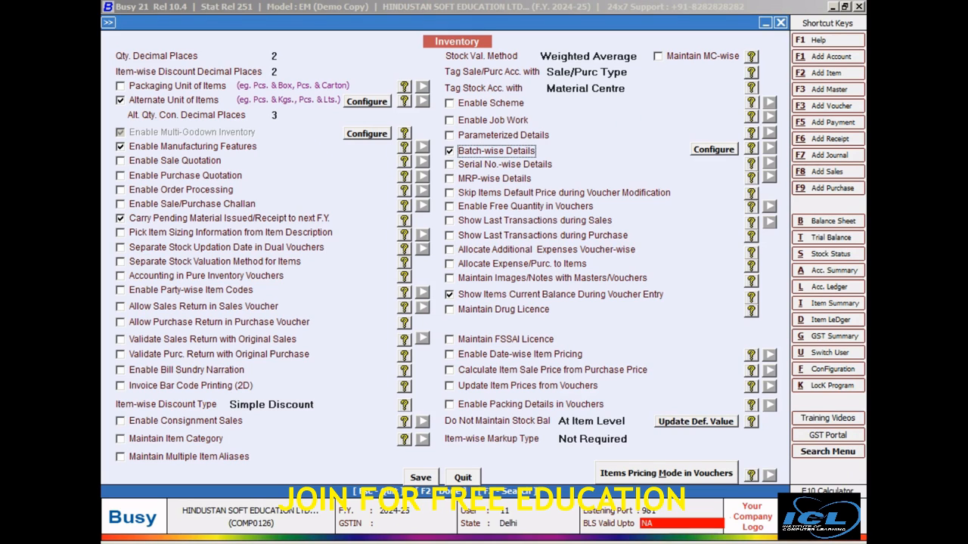
Enable item categories with the caption Item Category, save the inventory settings and leave Features / Options
click(121, 439)
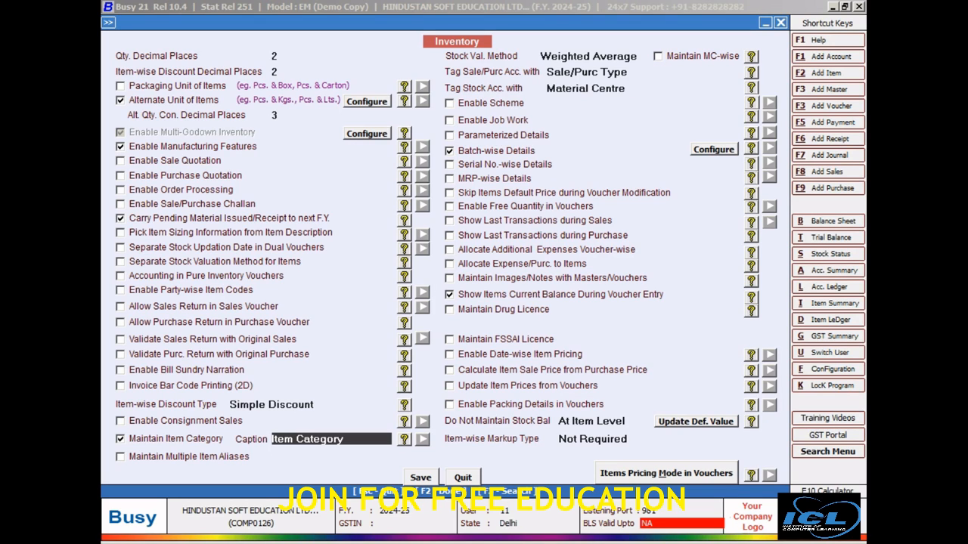
key(F2)
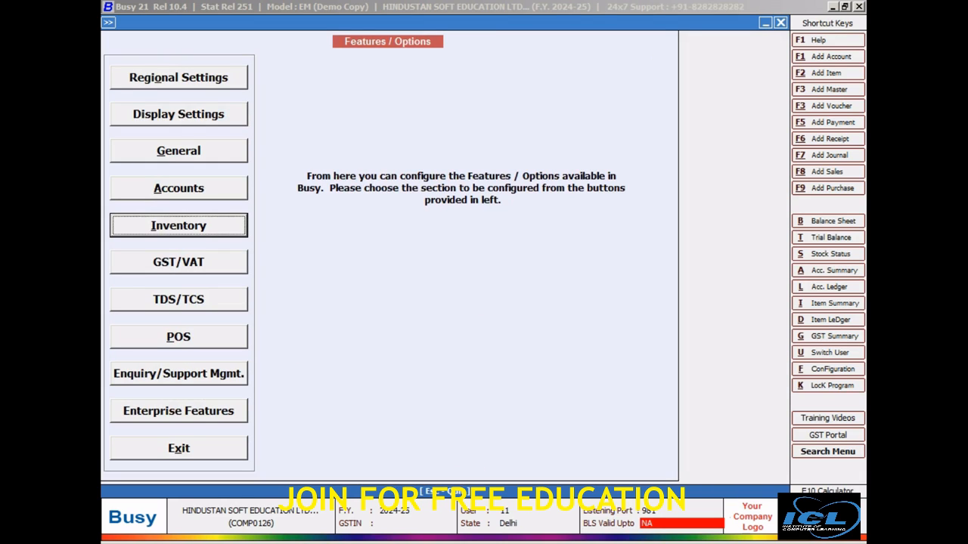
key(Escape)
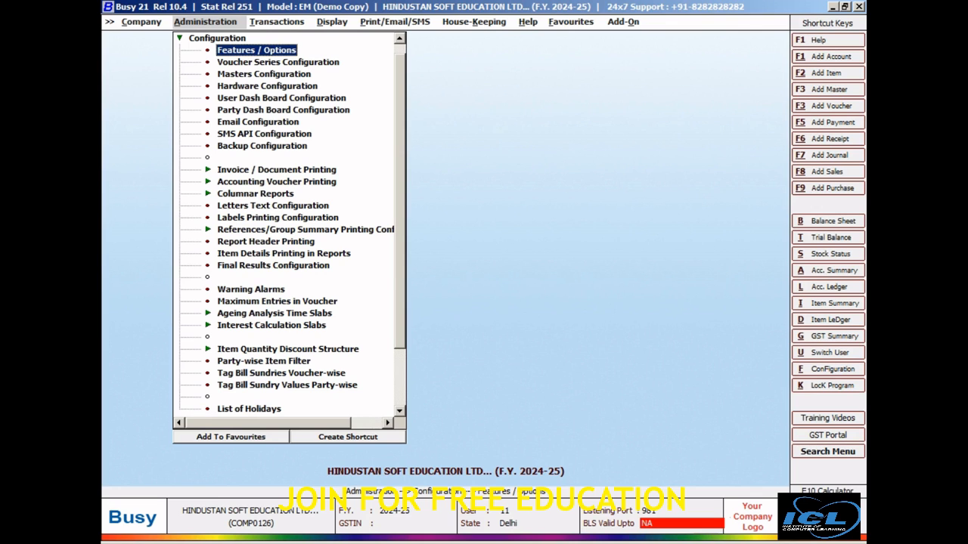
Open a blank unit master for adding, checking the item quantities and units in the assignment PDF
key(alt+Tab)
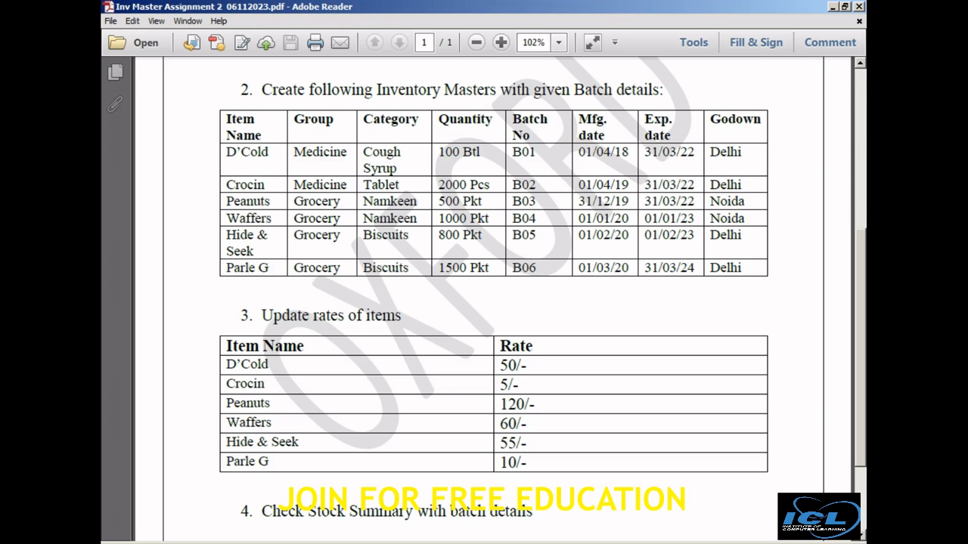
key(alt+Tab)
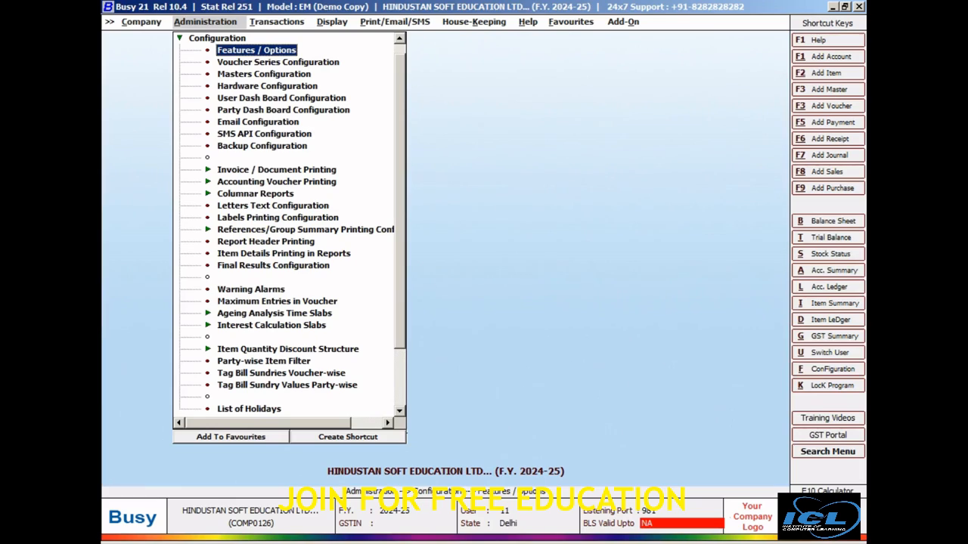
key(Escape)
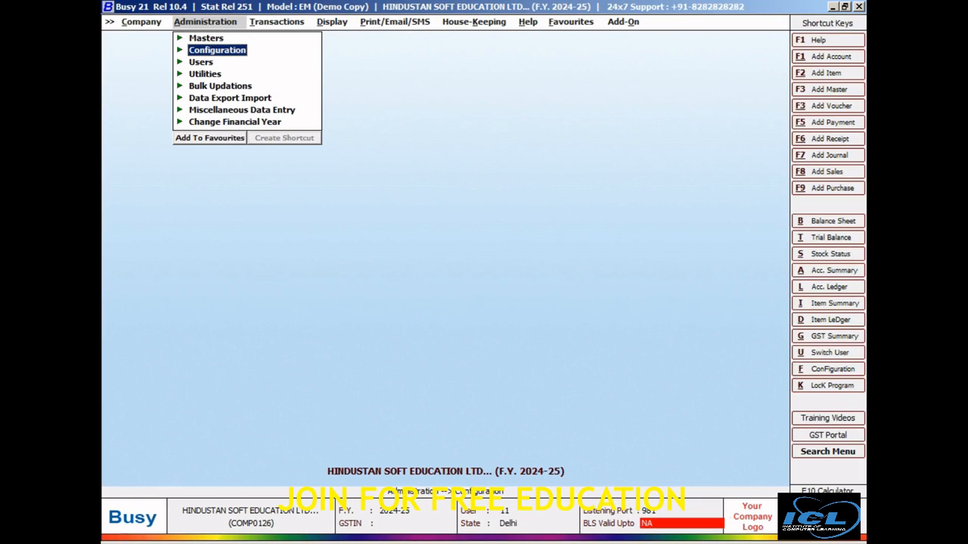
key(Up)
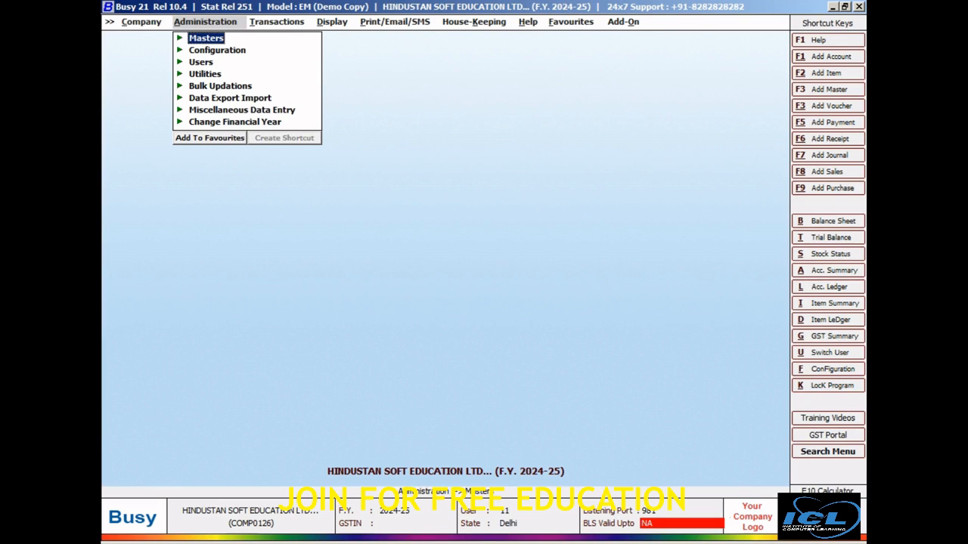
key(Return)
key(Down)
key(Down)
key(Down)
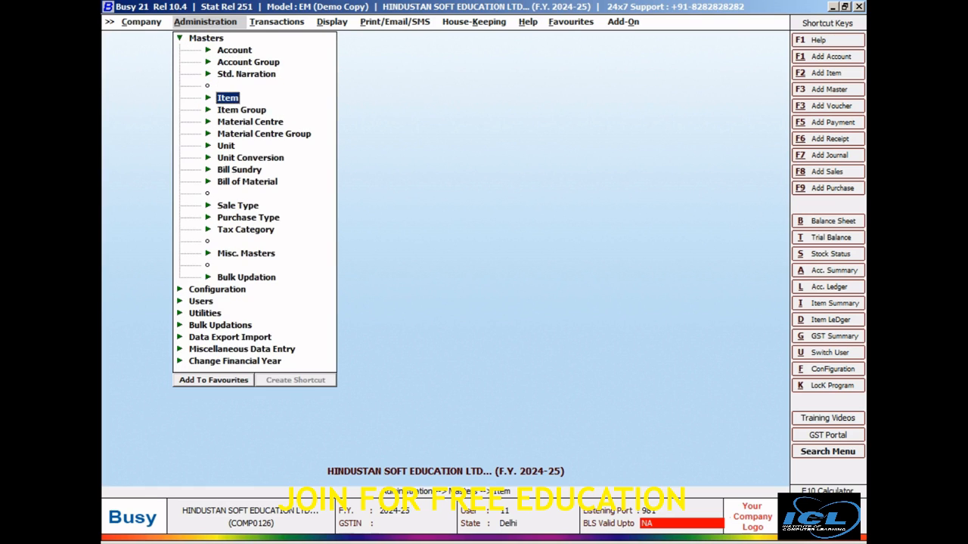
key(Down)
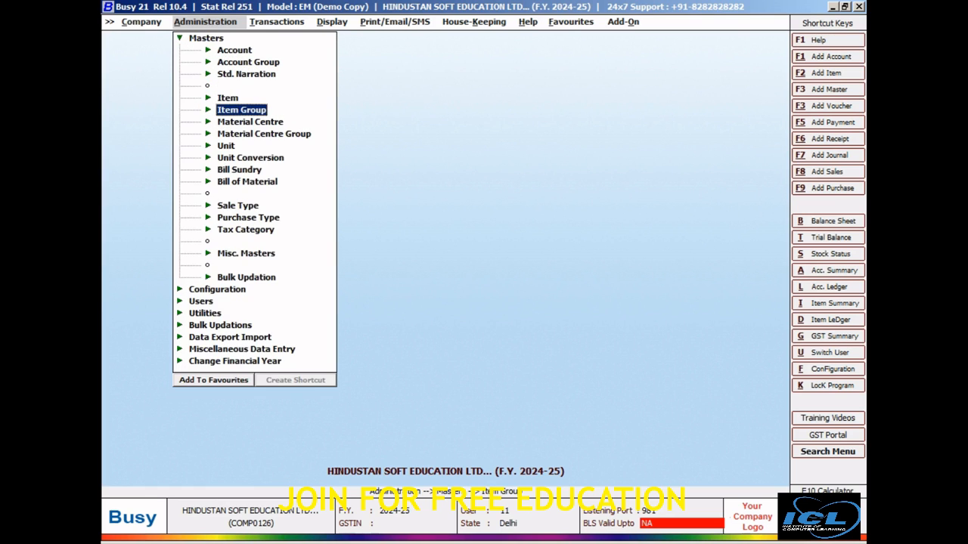
key(Down)
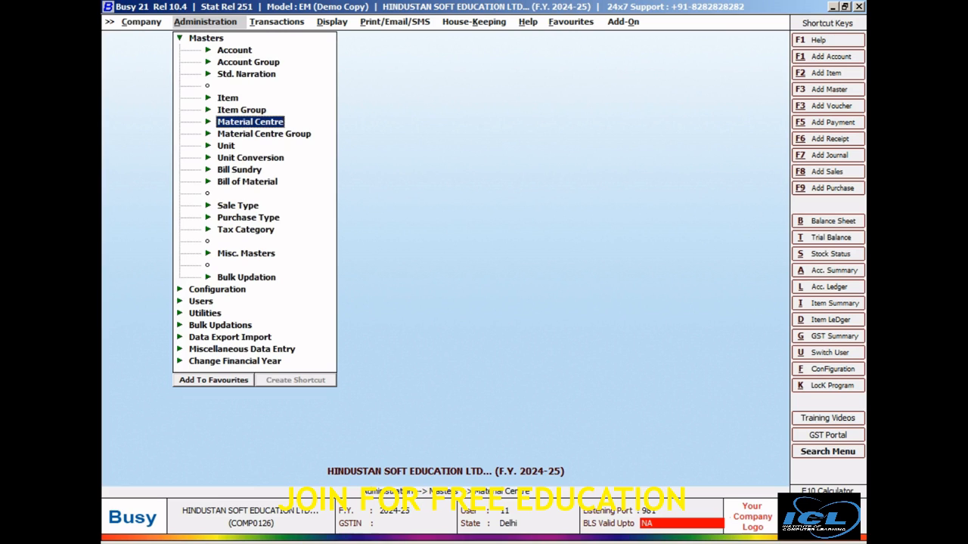
key(Down)
key(Down)
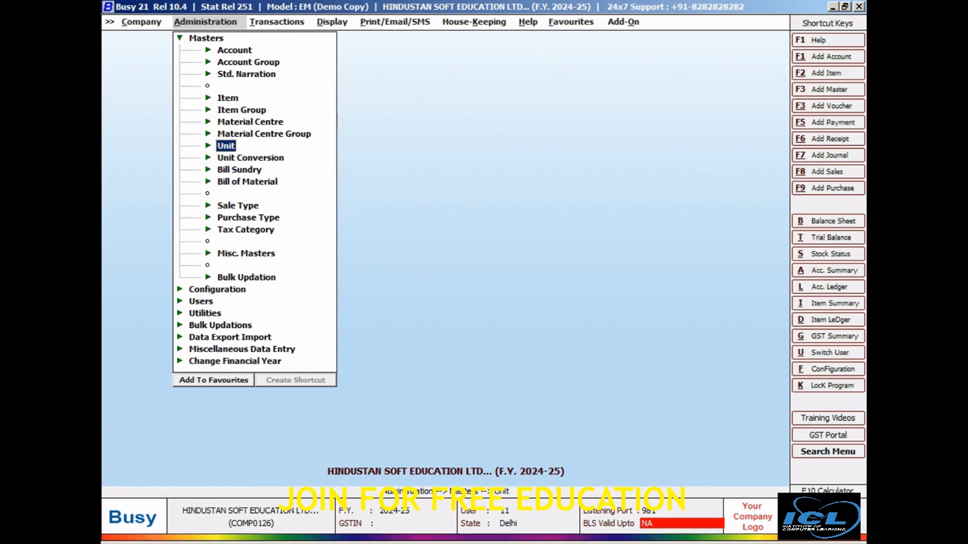
key(Return)
key(Return)
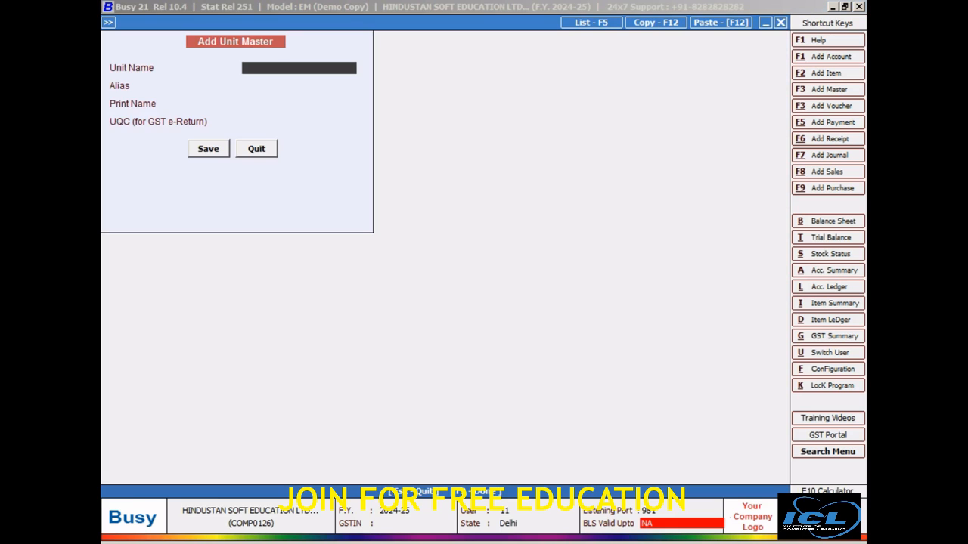
key(alt+Tab)
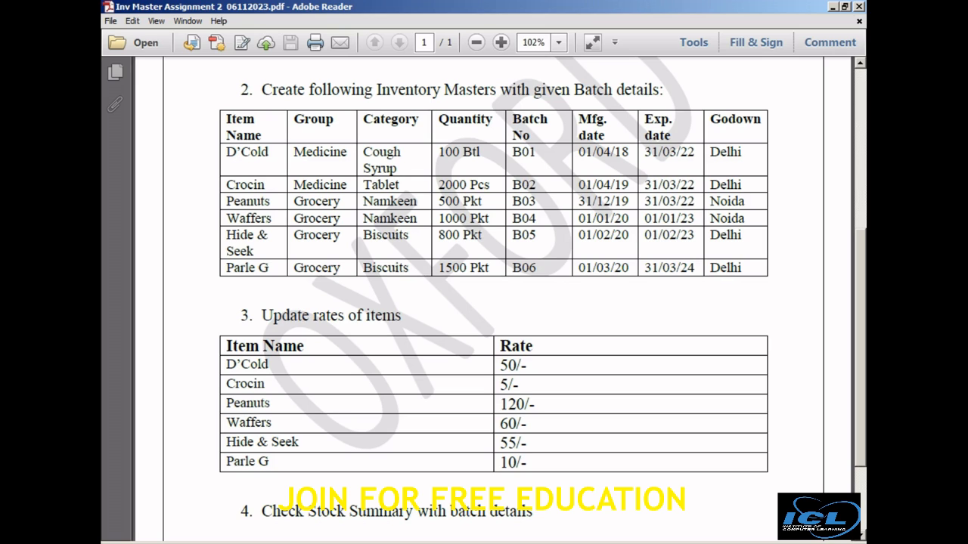
key(alt+Tab)
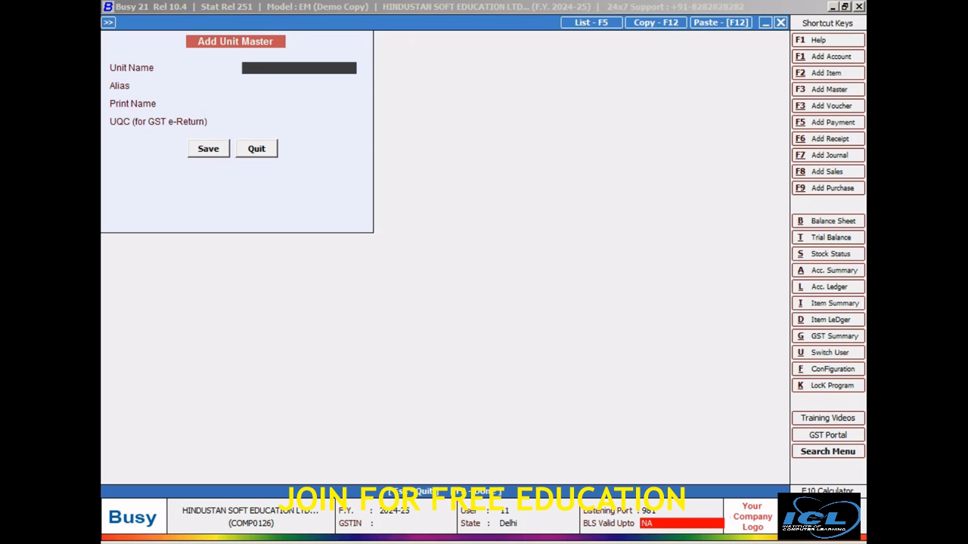
Create a unit named BTL with print name BTL, choose its UQC for GST e-Return, and save it
text(BTL)
key(Return)
key(Return)
key(Return)
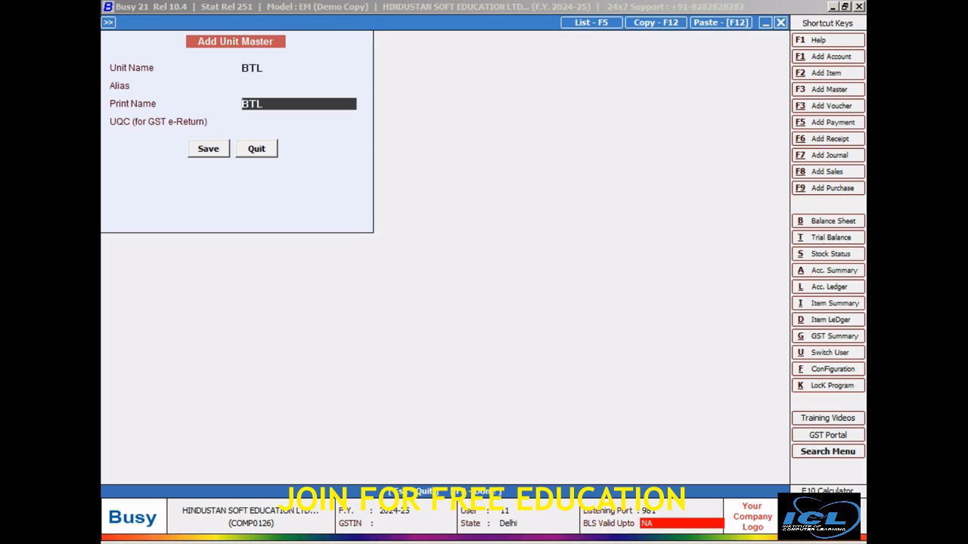
text(B)
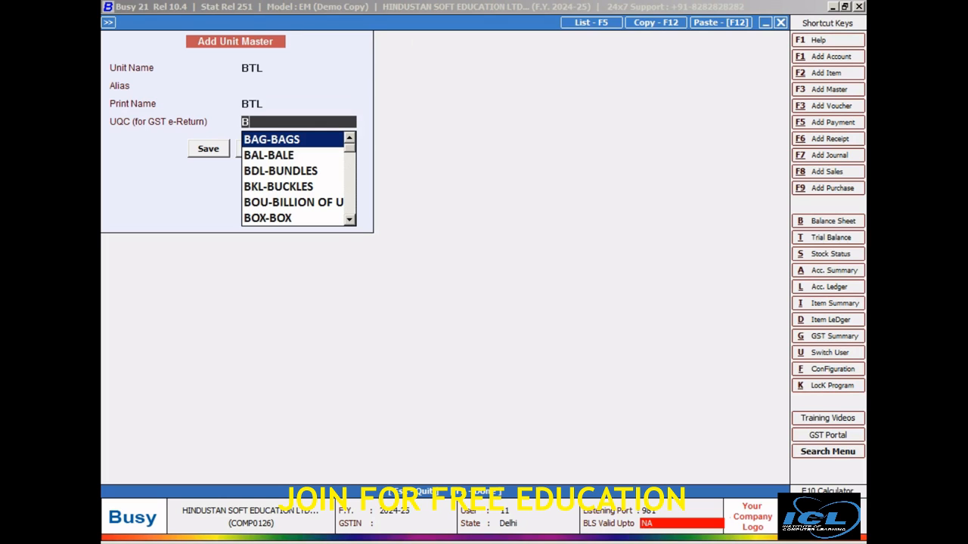
key(Down)
key(Down)
key(Down)
key(Down)
key(Down)
key(Down)
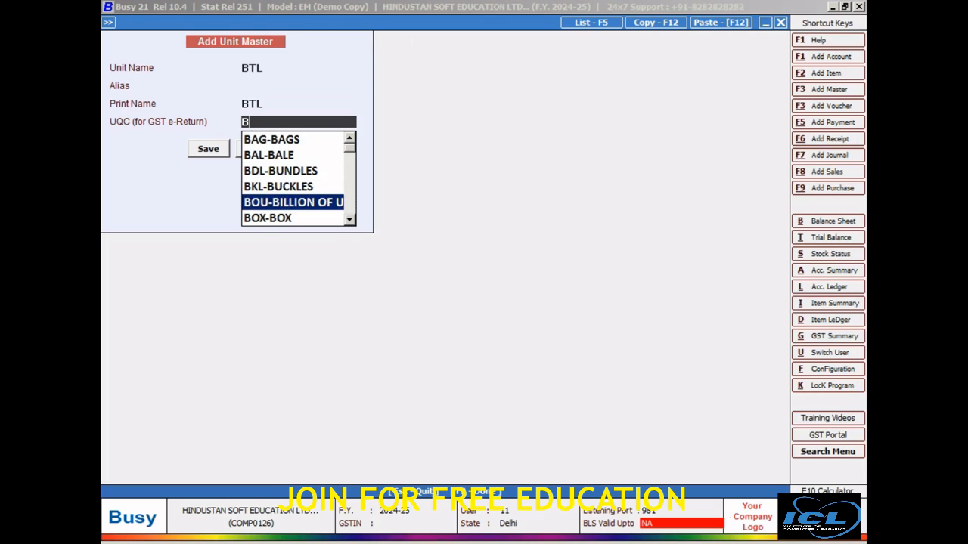
key(Return)
key(Return)
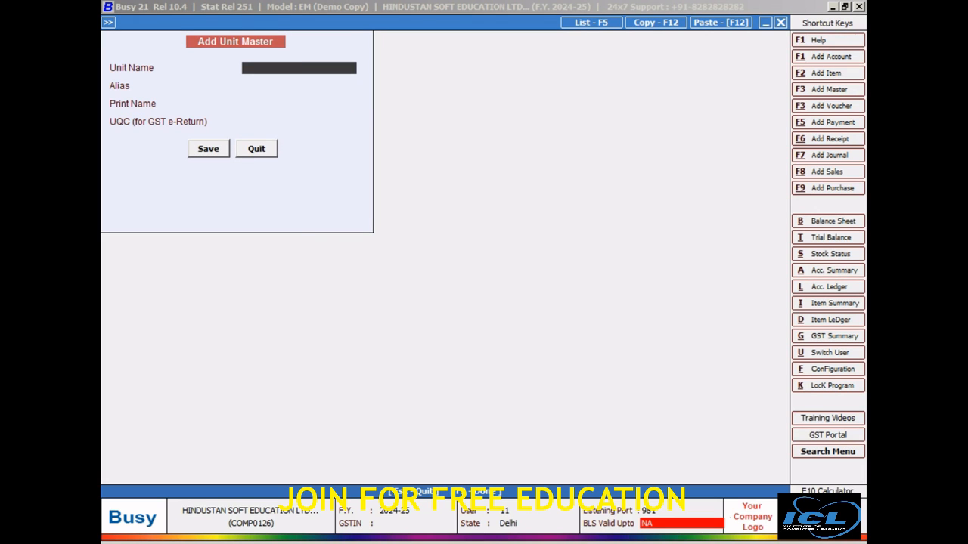
Check the assignment PDF for the remaining units, then create and save the unit PKT with the UQC PAC-PACKS
key(alt+Tab)
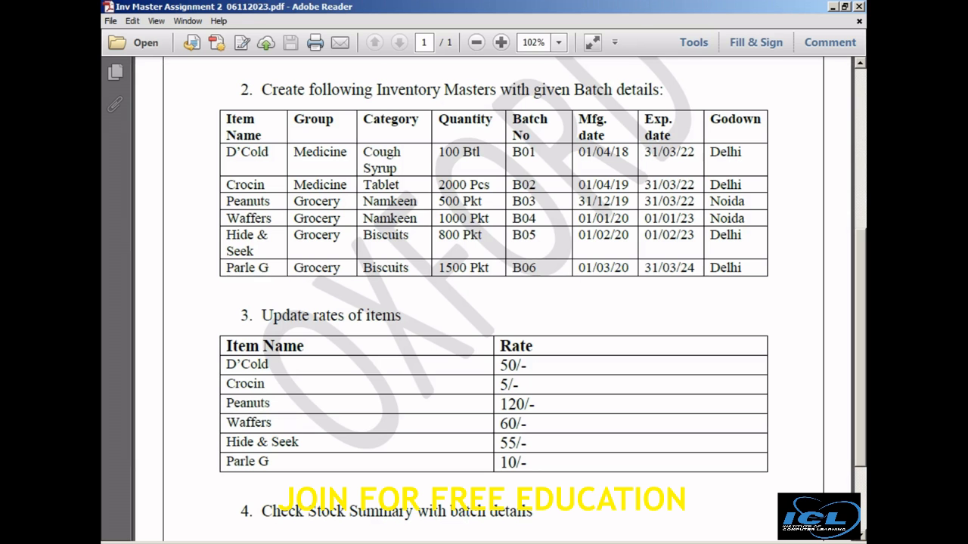
key(alt+Tab)
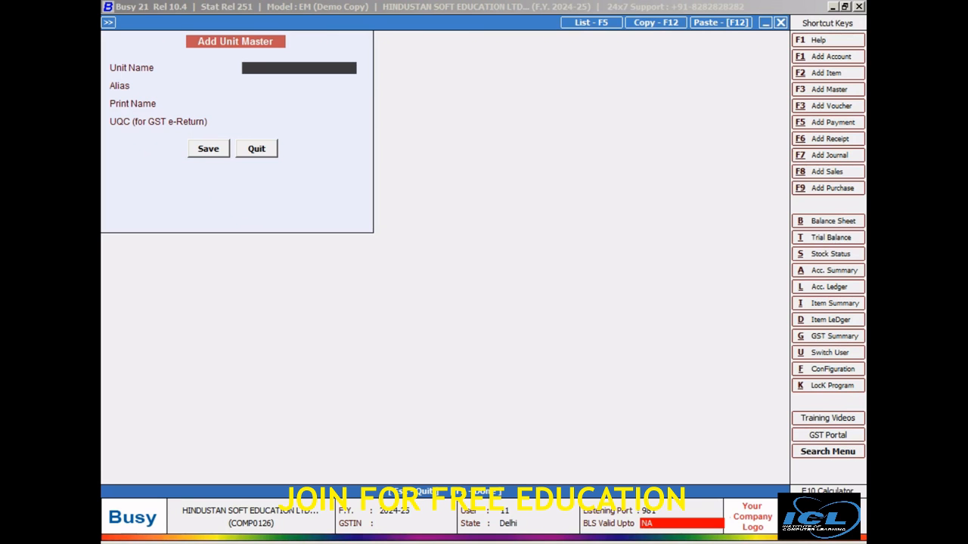
text(PKT)
key(Return)
key(Return)
key(Return)
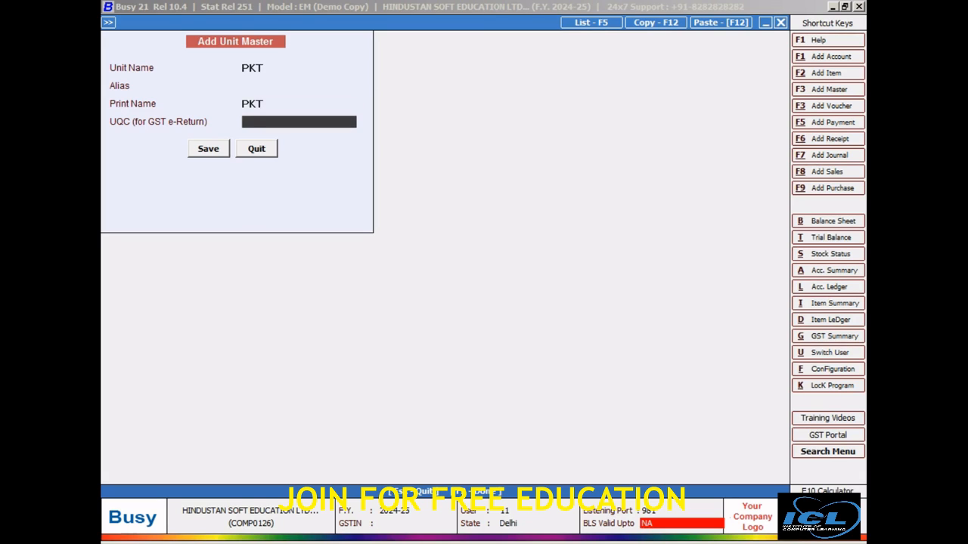
text(P)
key(Return)
key(Return)
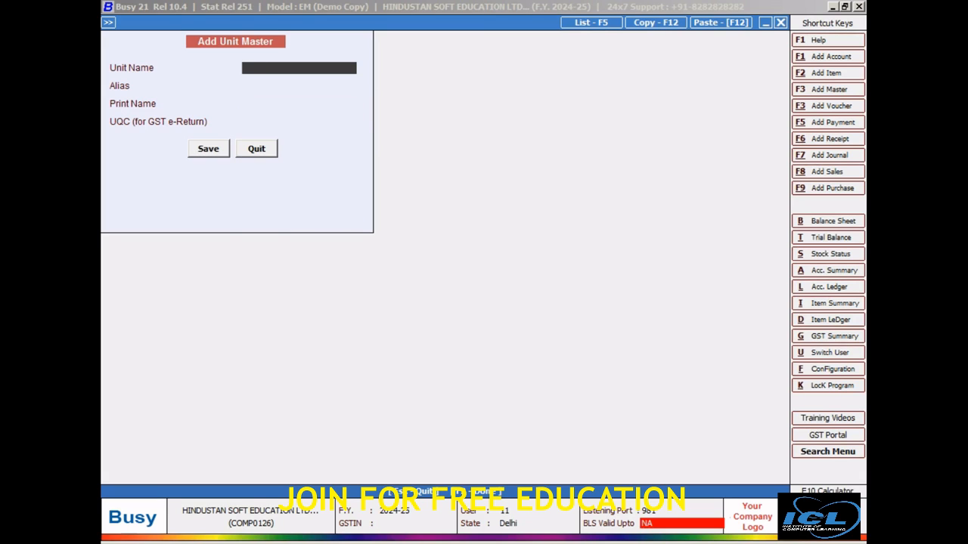
Create and save the unit PCS with the UQC PCS-PIECES, and close the unit entry form
text(PCS)
key(Return)
key(Return)
key(Return)
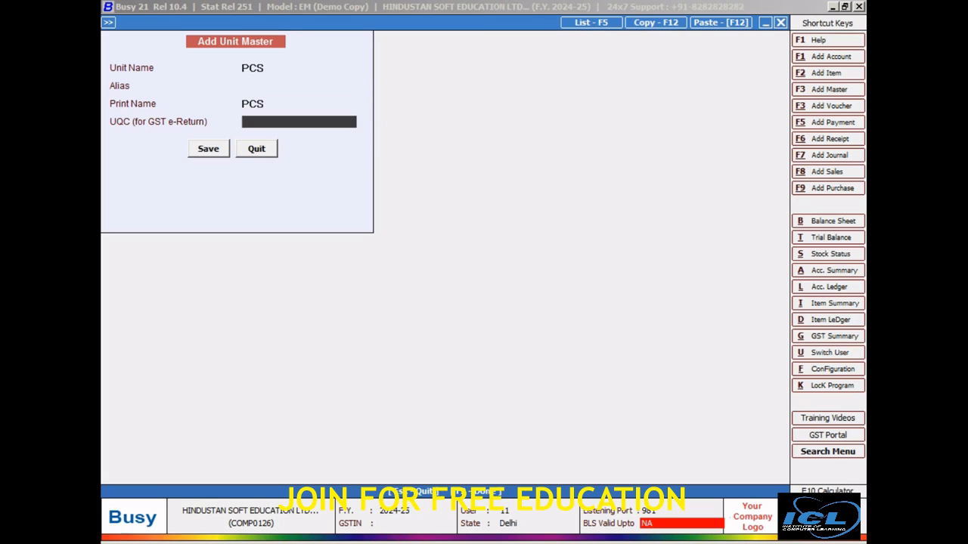
text(PC)
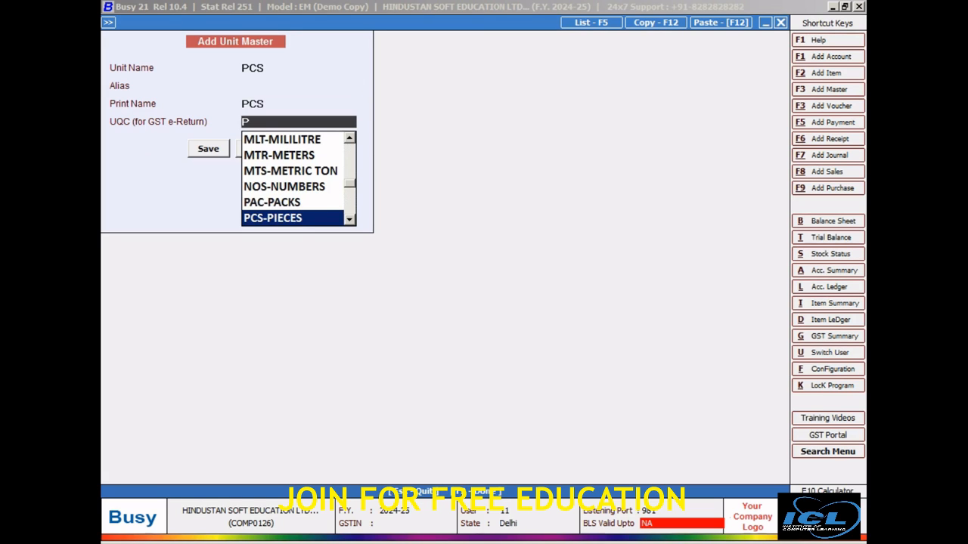
key(Return)
key(Return)
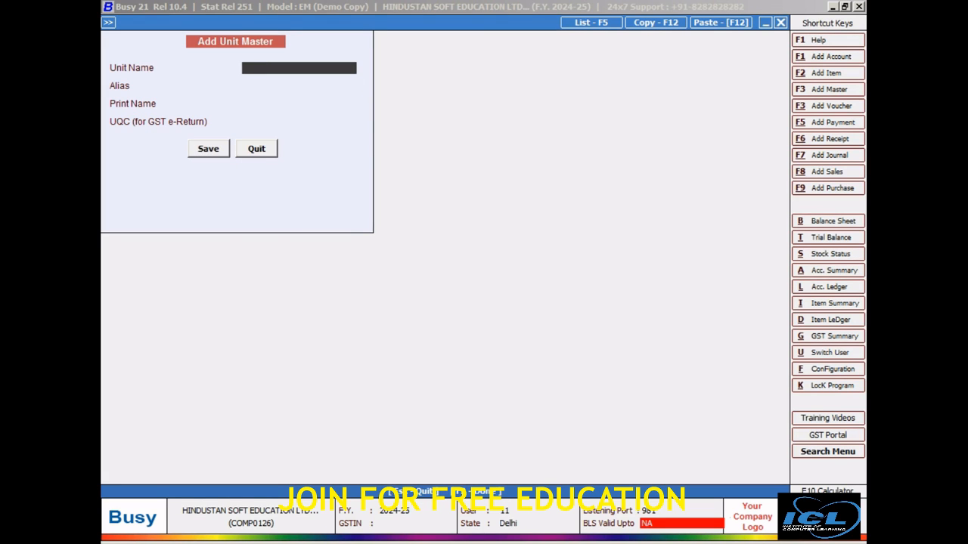
key(Escape)
key(Return)
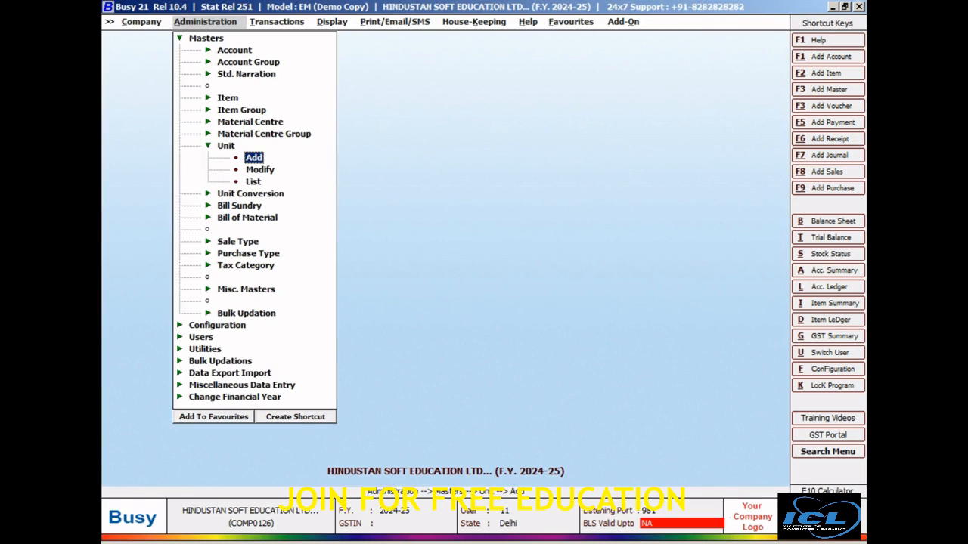
Try to add a material centre named DELHI, checking the godown names in the assignment PDF, and leave the form
key(Escape)
key(Up)
key(Up)
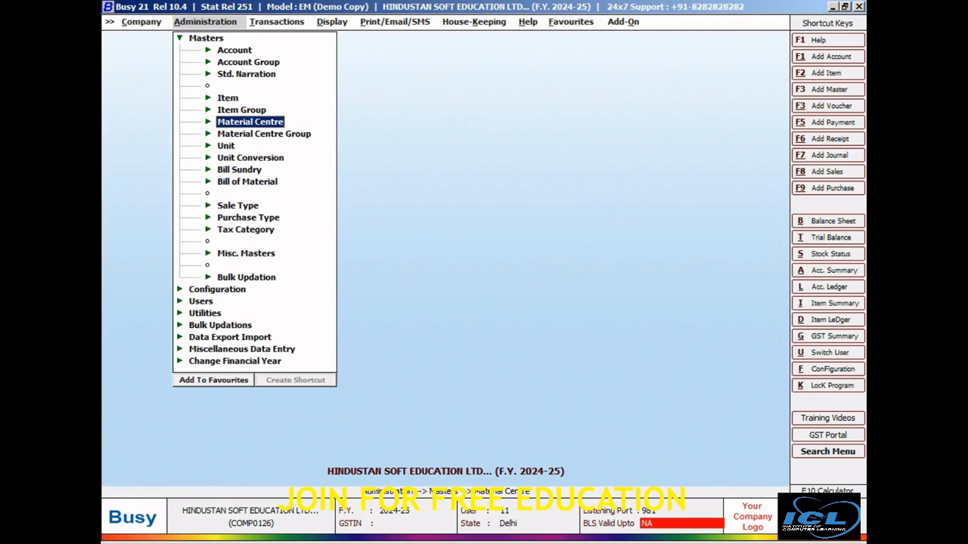
key(Return)
key(Return)
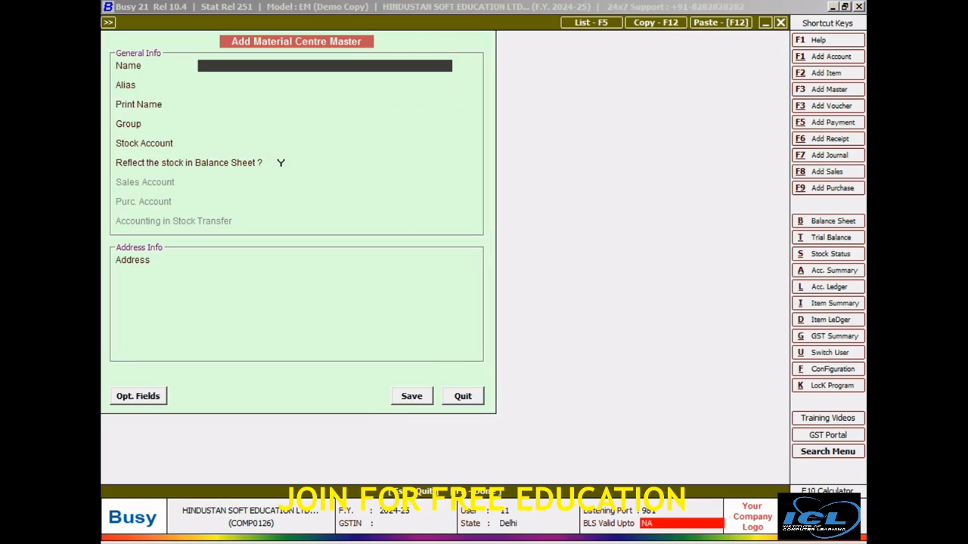
key(alt+Tab)
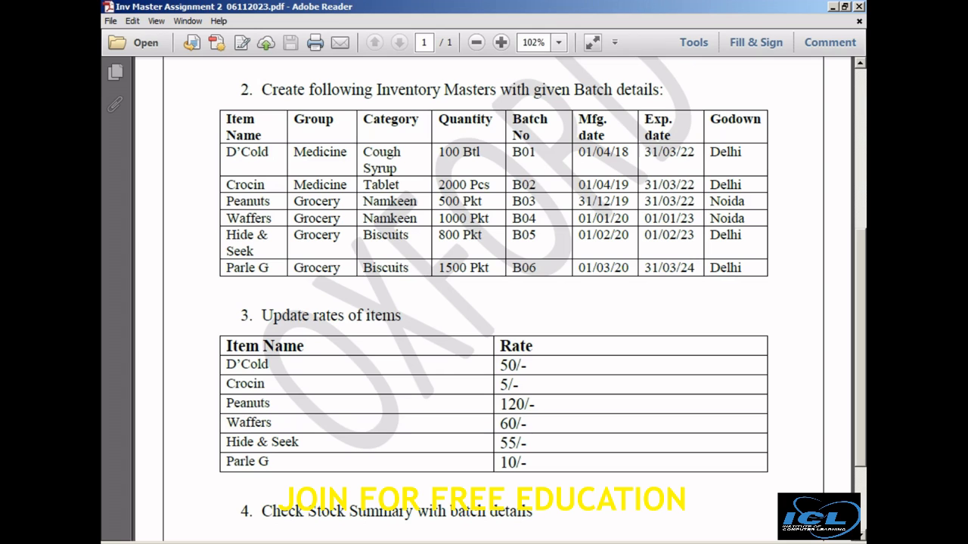
key(alt+Tab)
text(DELHI)
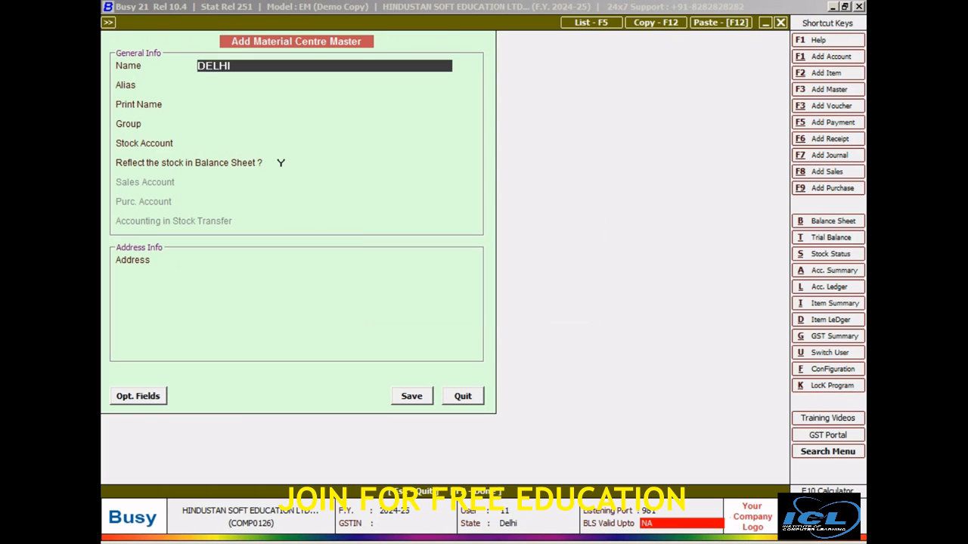
key(Return)
key(Return)
key(Escape)
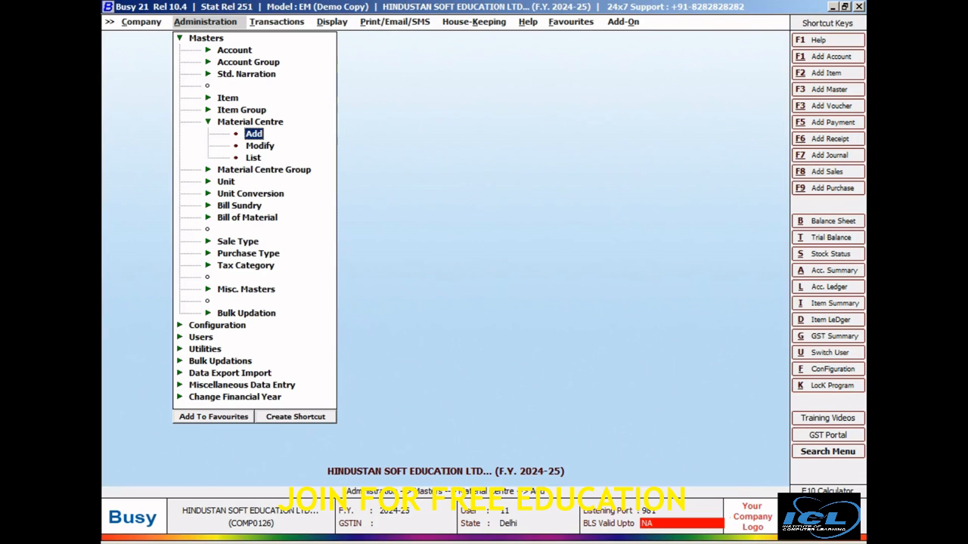
Display the list of material centres on screen, examine the godown entries including NOIDA, and close the list
key(Down)
key(Down)
key(Return)
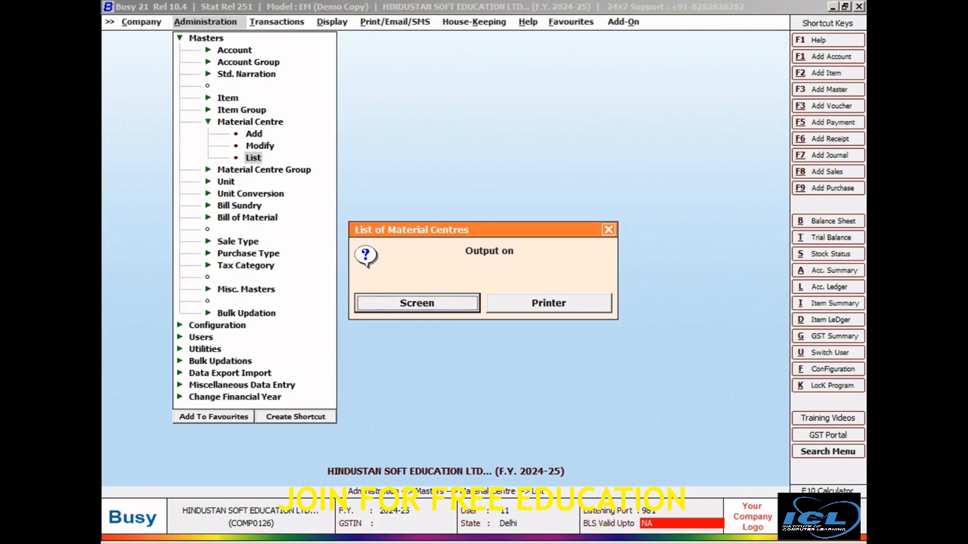
key(Return)
key(Return)
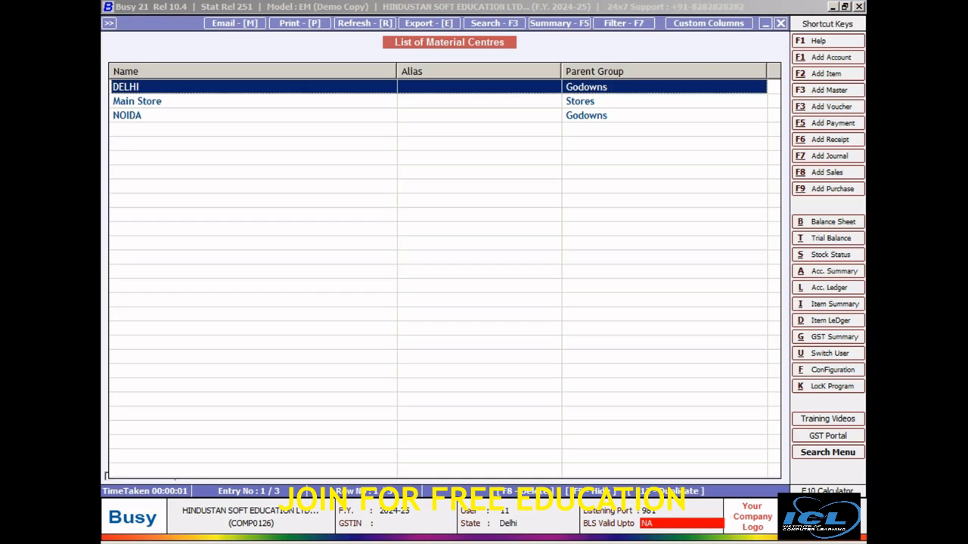
key(Down)
key(Down)
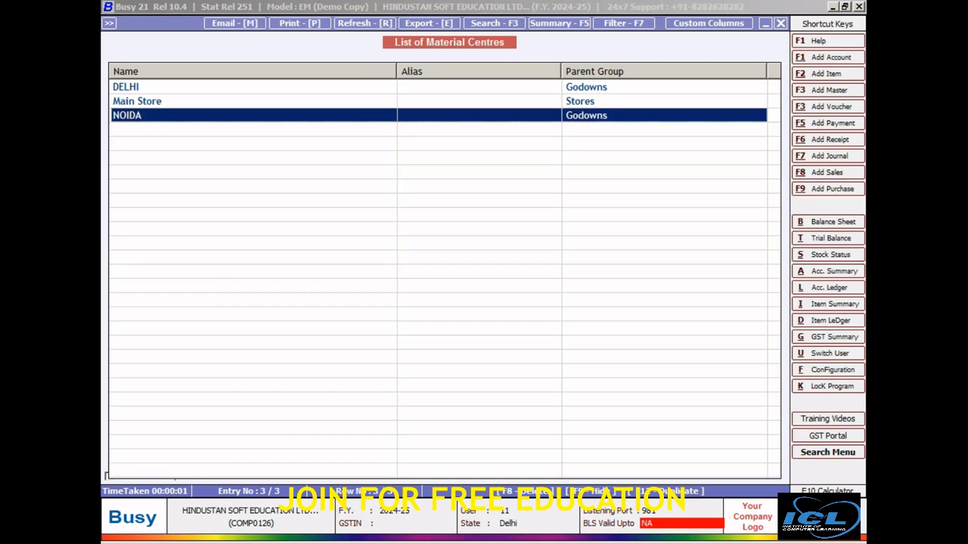
key(Return)
key(Escape)
key(Escape)
key(Escape)
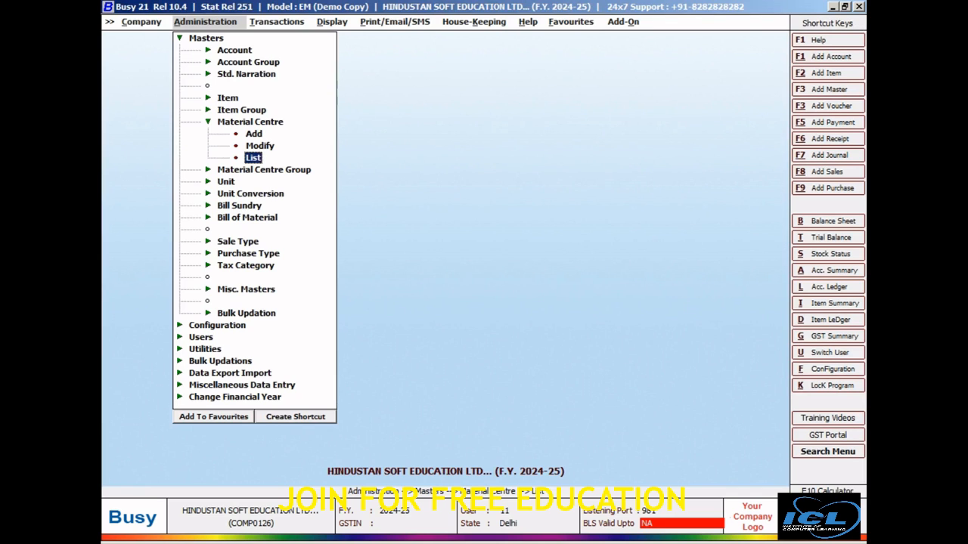
key(Escape)
Open a blank item group master and copy the group name Medicine from the assignment PDF
key(alt+Tab)
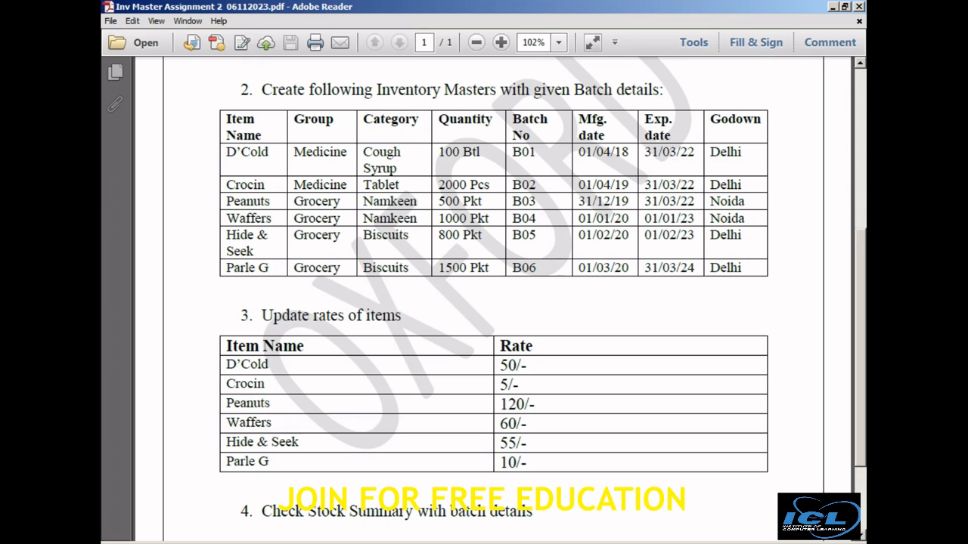
key(alt+Tab)
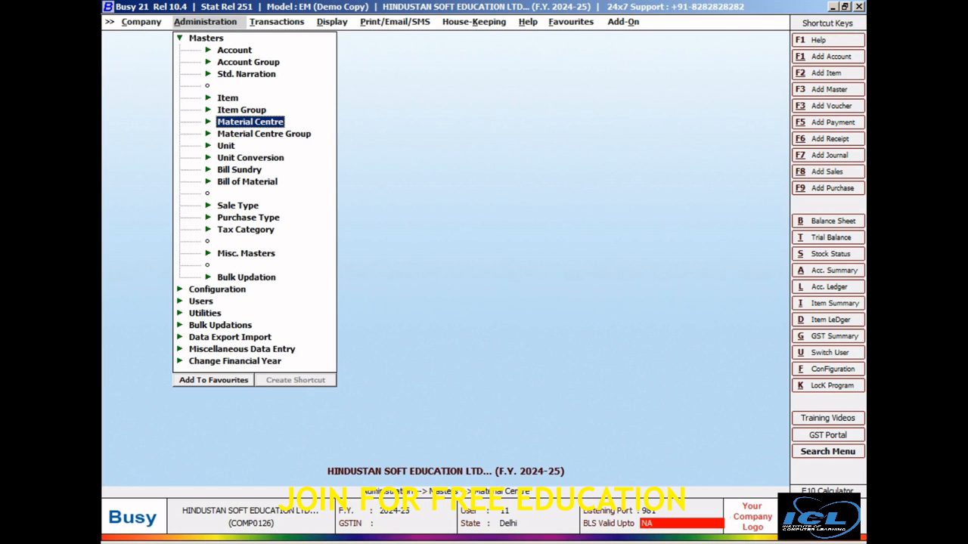
key(Up)
key(Return)
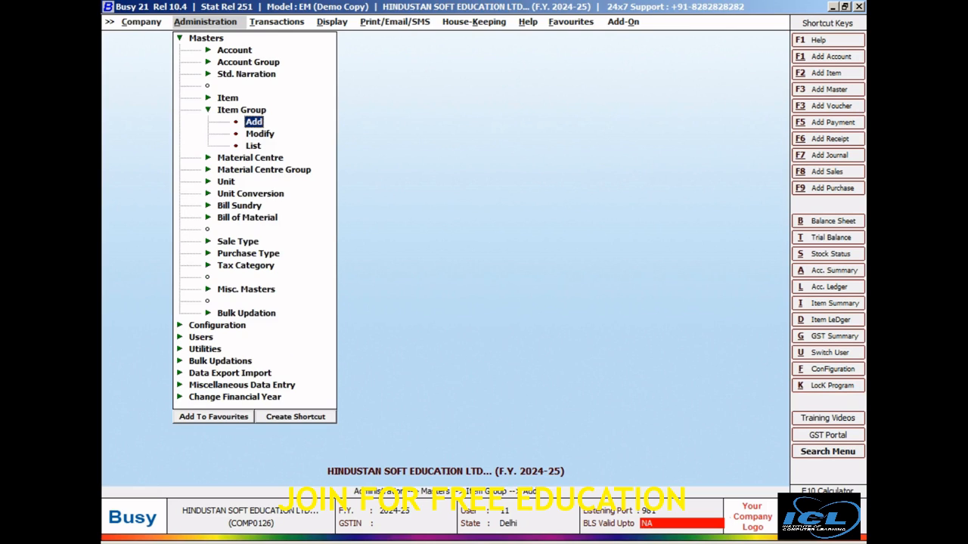
key(Return)
key(alt+Tab)
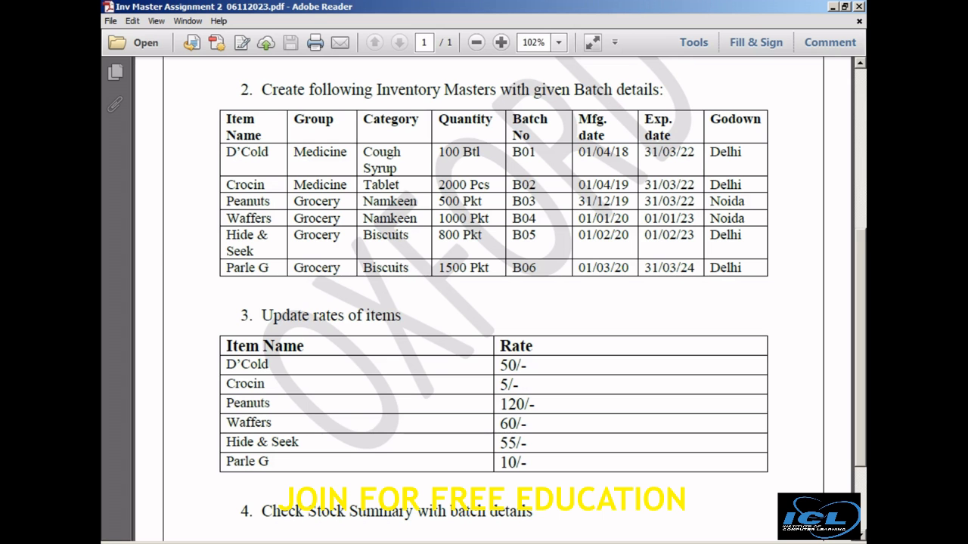
drag(293, 152, 346, 152)
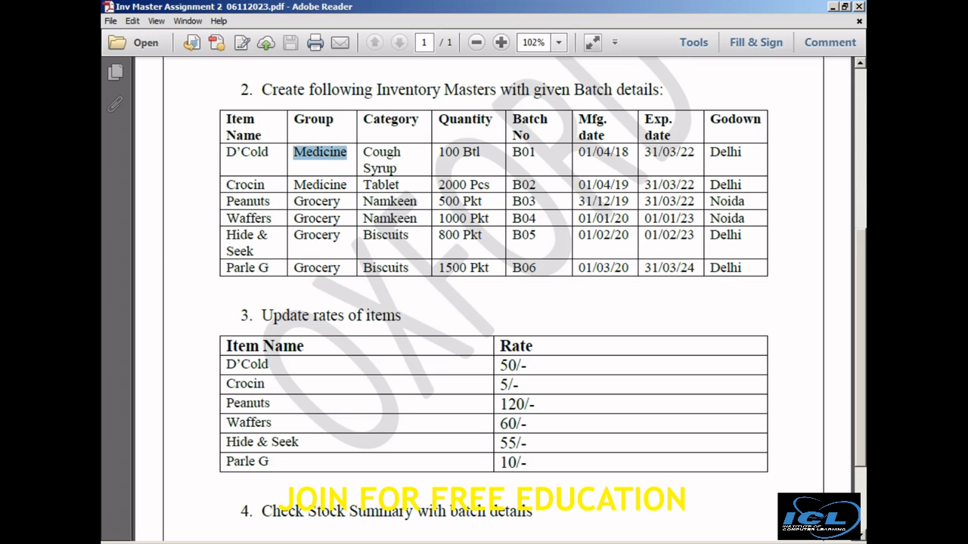
key(ctrl+c)
key(alt+Tab)
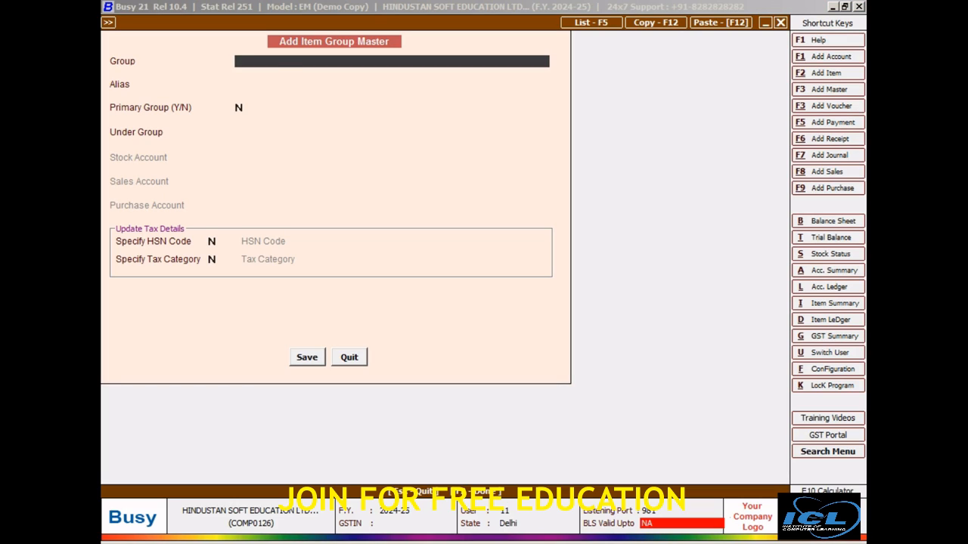
Create the item group Medicine under the General group and save it
key(ctrl+v)
key(Return)
key(Return)
key(Return)
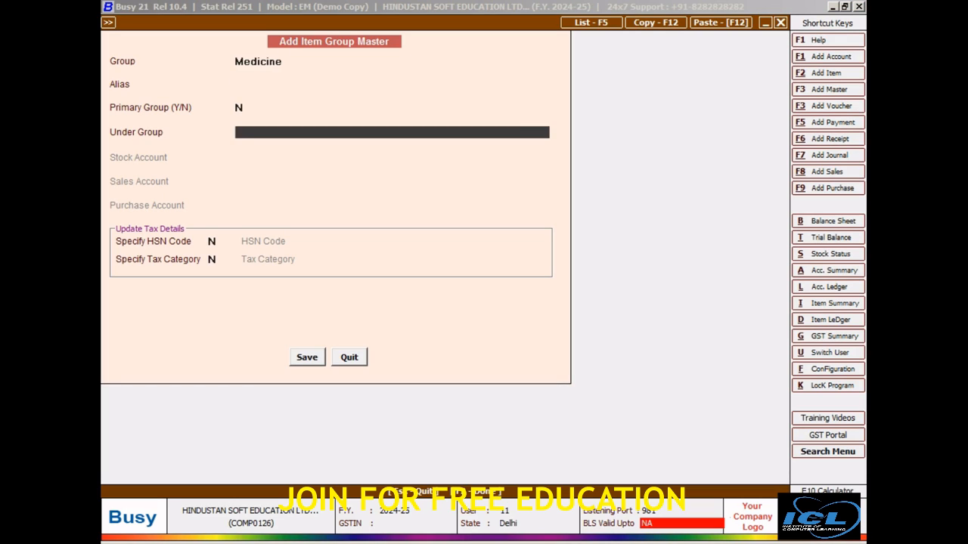
key(Return)
key(Return)
key(Return)
key(Return)
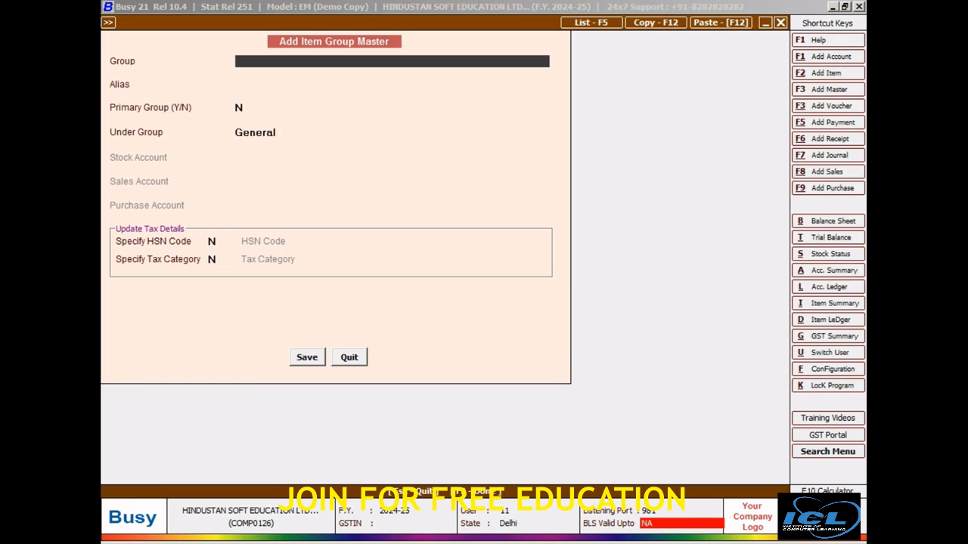
Create and save the item group Grocery under General, copying its name from the assignment PDF, and close the group form
key(alt+Tab)
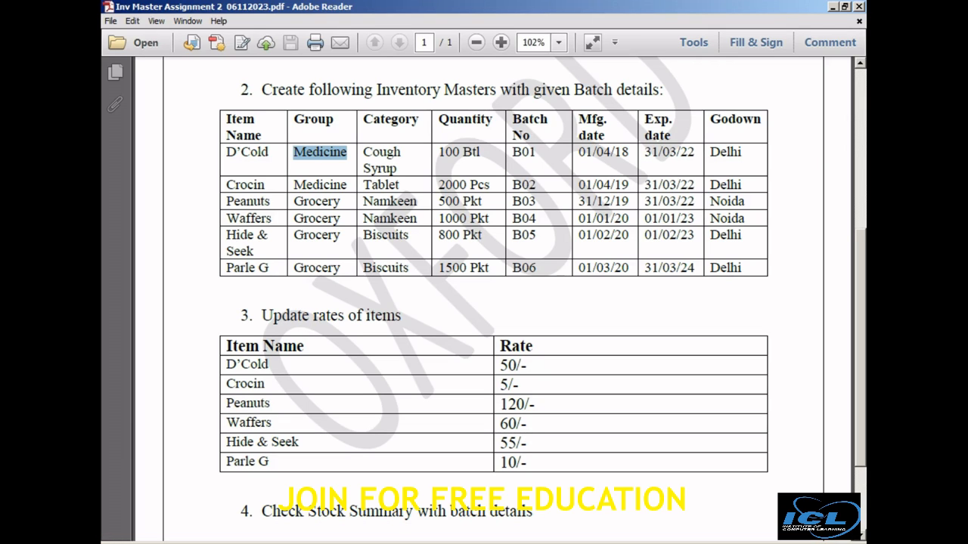
drag(293, 236, 342, 236)
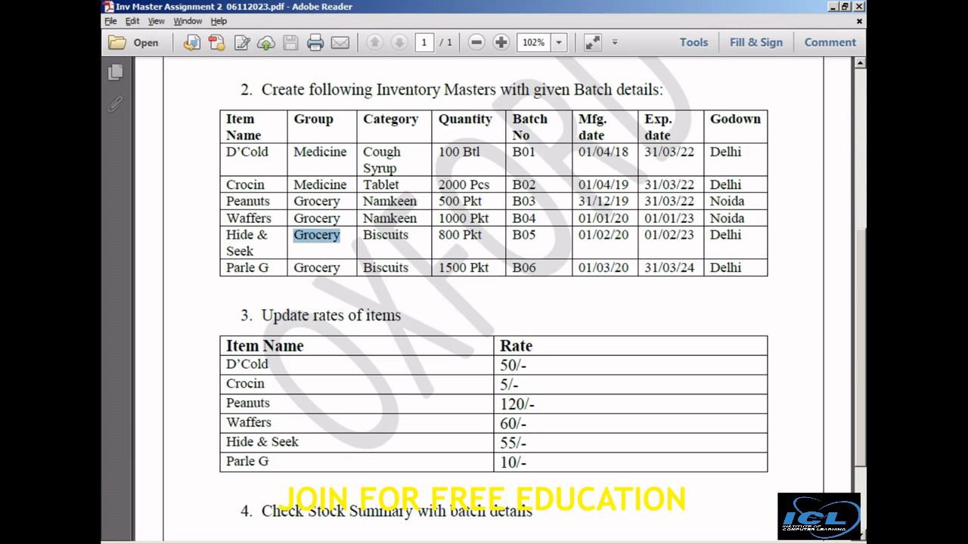
key(alt+Tab)
key(ctrl+v)
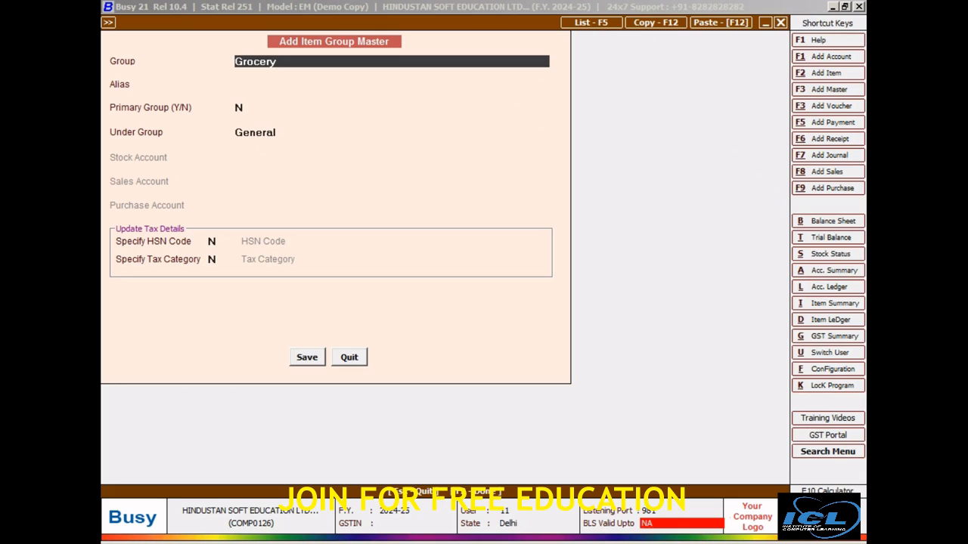
key(Return)
key(Return)
key(Return)
key(Return)
key(Return)
key(Return)
key(Return)
key(Escape)
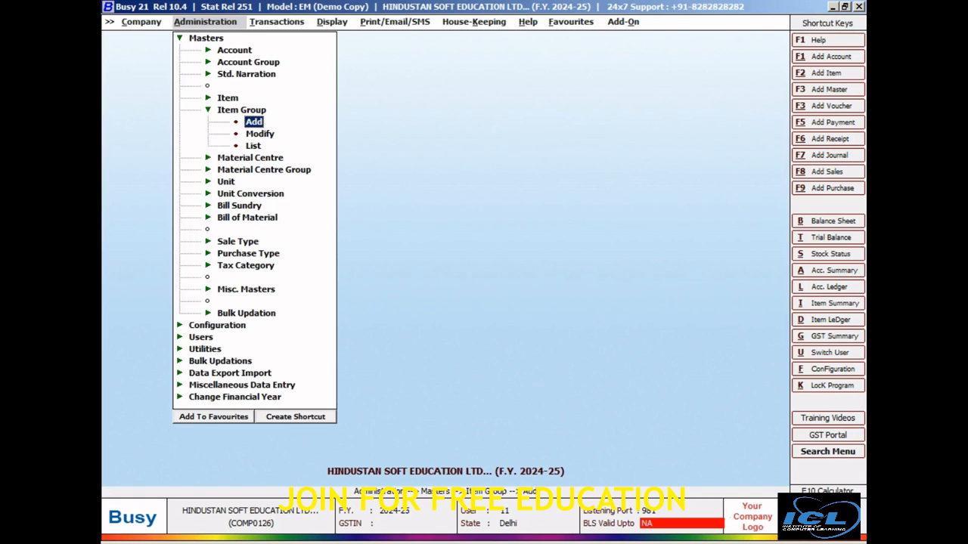
Start a new item master and enter D'Cold as its name, copied from the assignment PDF
key(Up)
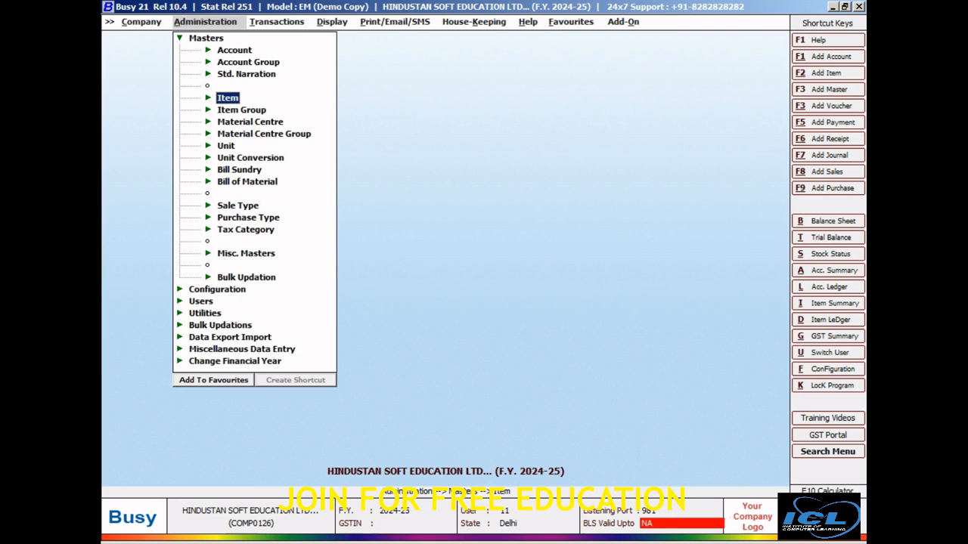
key(Return)
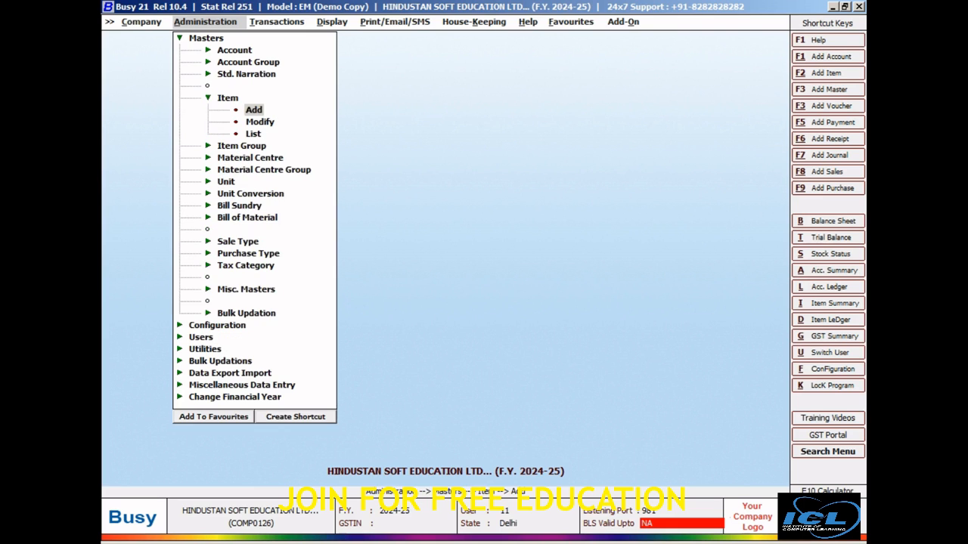
key(Return)
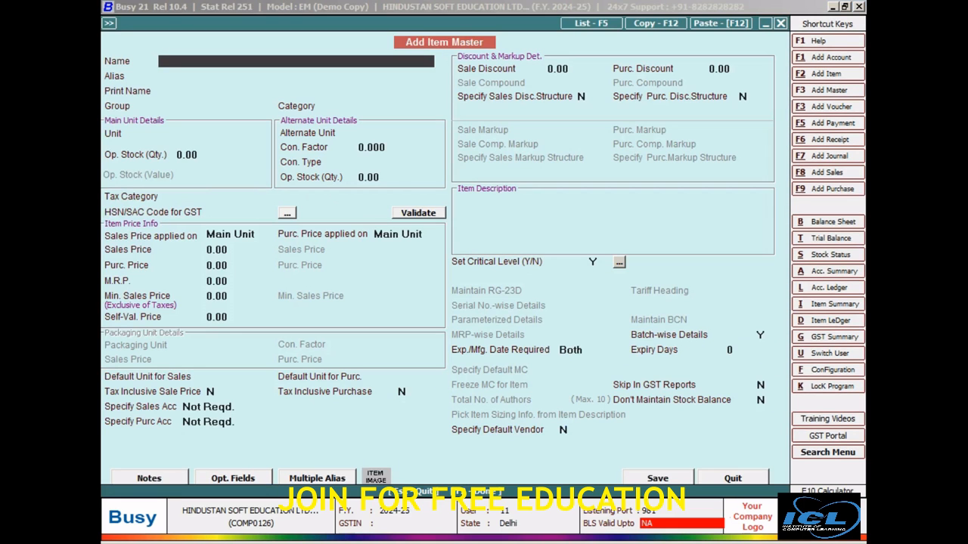
key(alt+Tab)
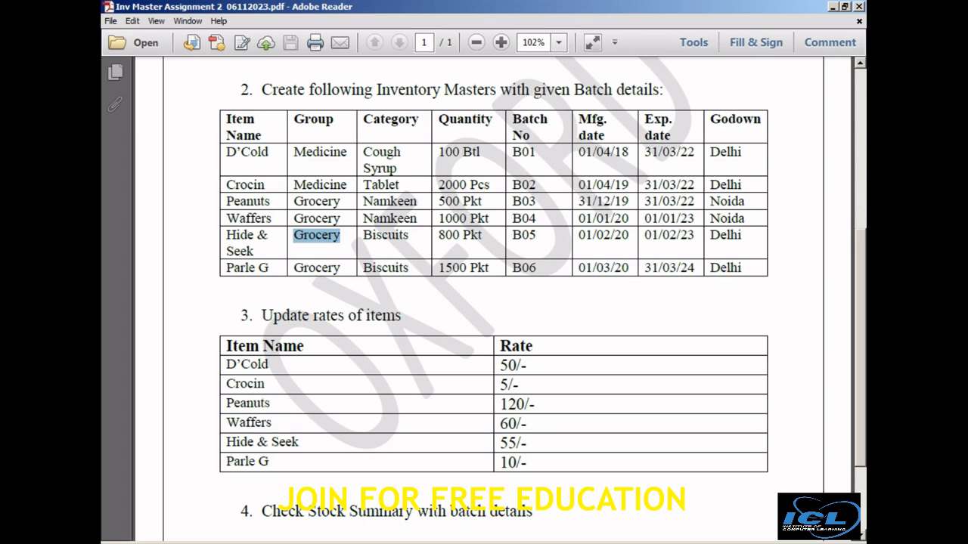
double_click(248, 153)
click(269, 153)
drag(268, 152, 226, 153)
key(ctrl+c)
key(alt+Tab)
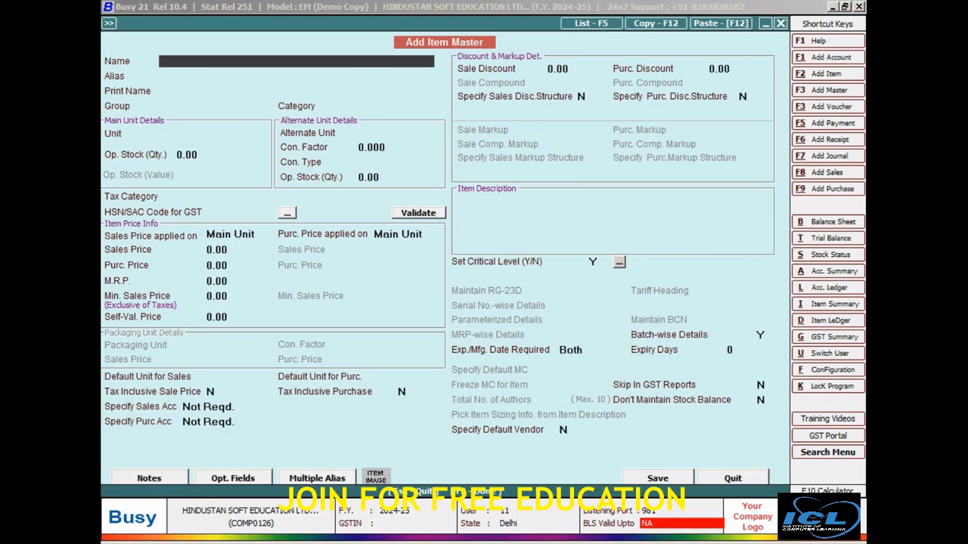
key(ctrl+v)
key(Return)
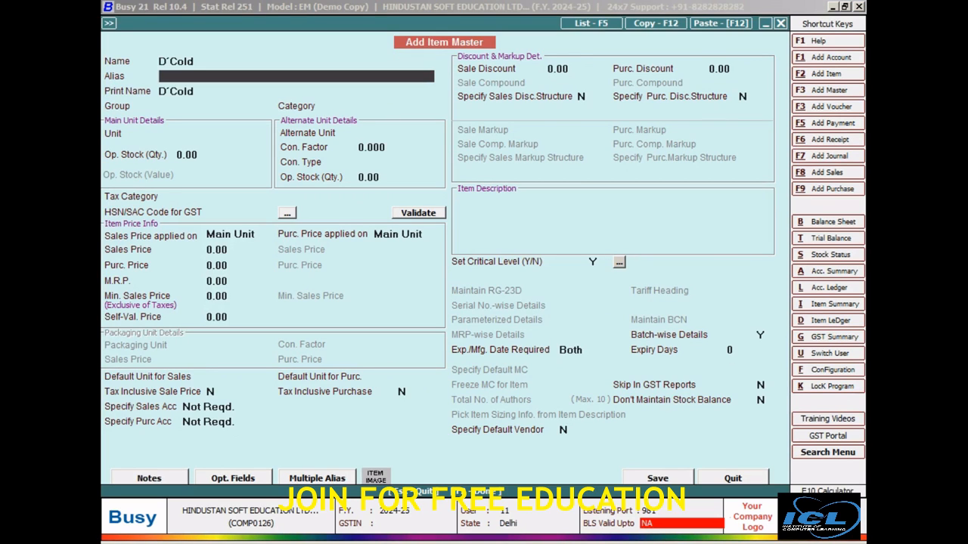
Leave the alias blank, keep D'Cold as the print name, and assign the item to the Medicine group
key(Return)
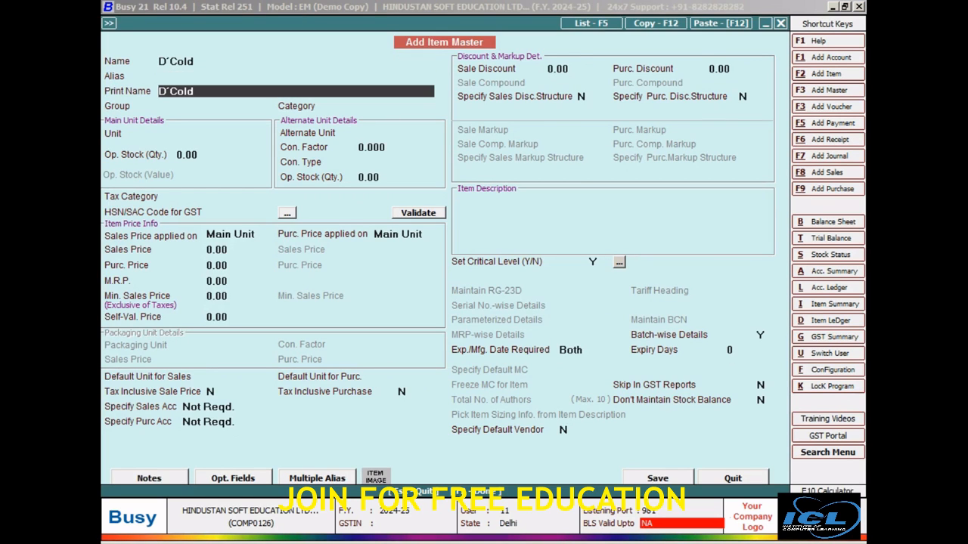
key(Return)
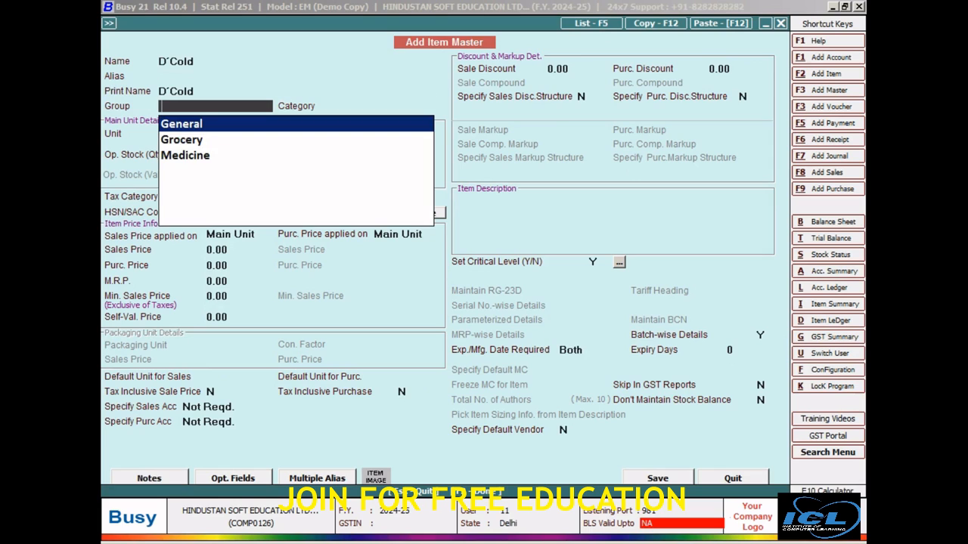
key(Down)
key(Down)
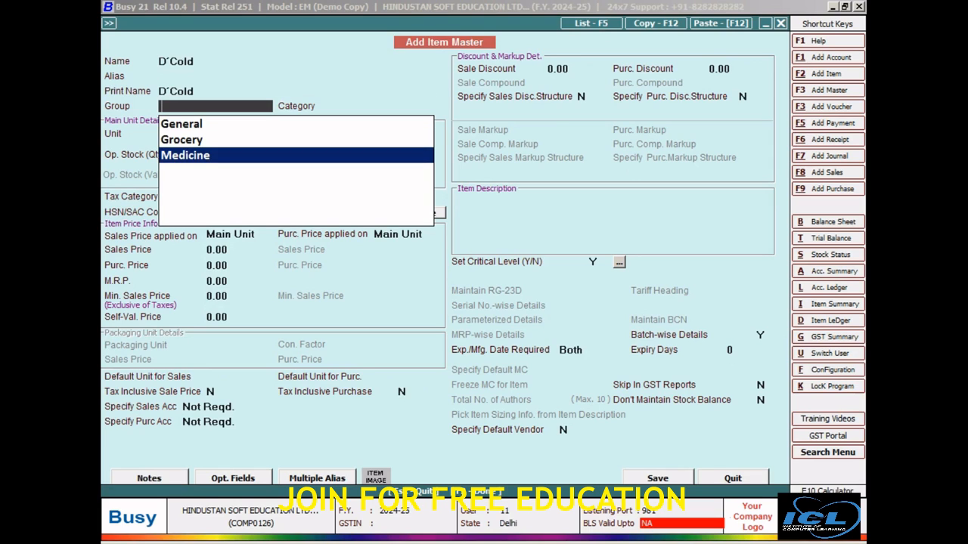
key(Return)
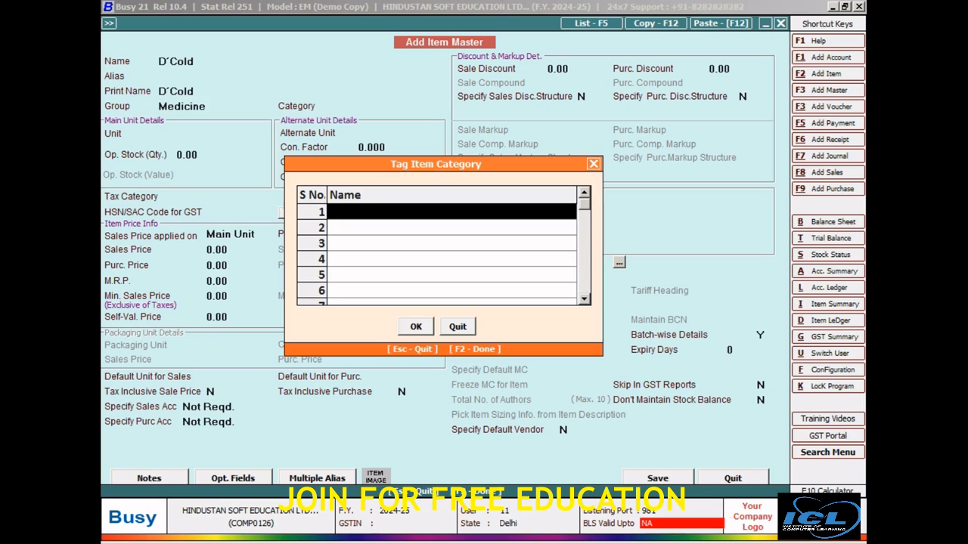
Create and save the item category Cough Syrup, copying its name from the assignment PDF, and tag it to the D'Cold item
key(F3)
key(alt+Tab)
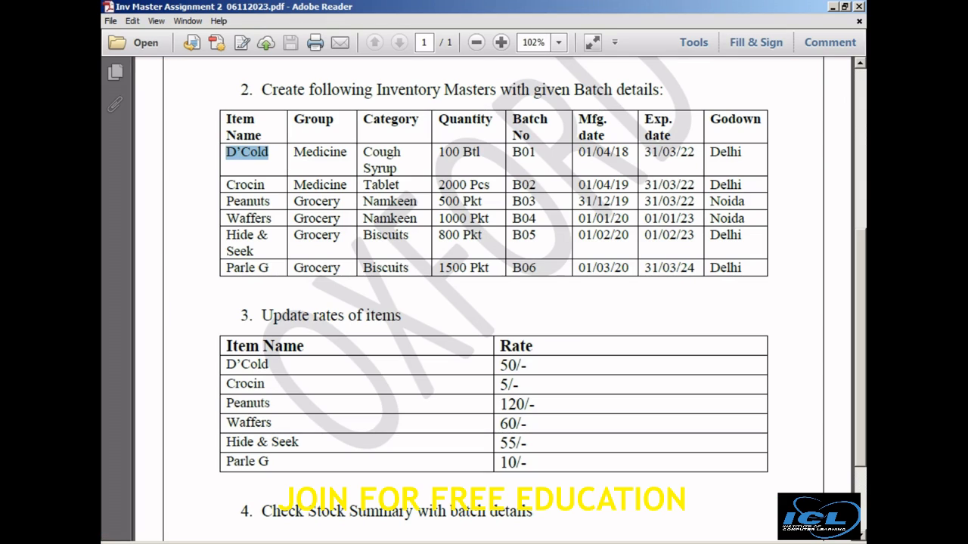
double_click(382, 153)
double_click(384, 170)
click(395, 170)
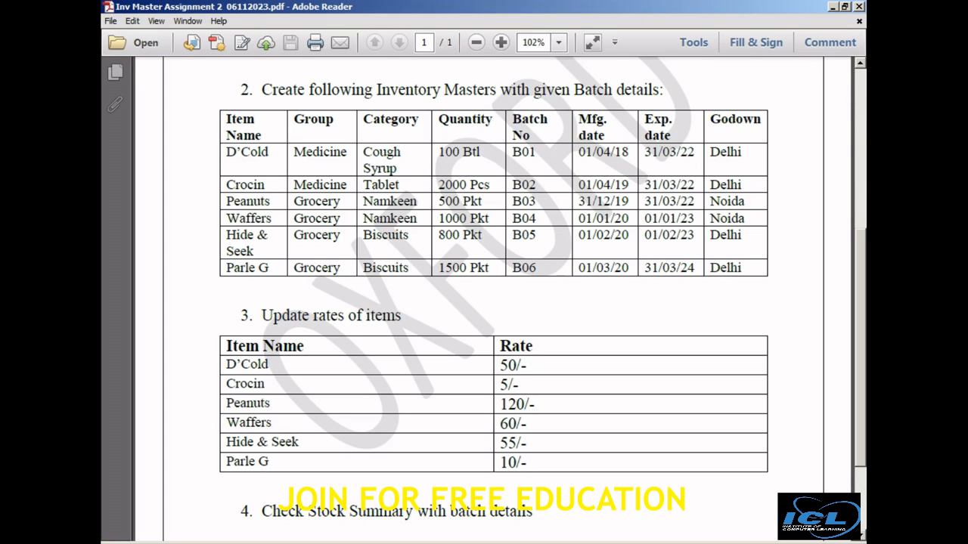
drag(364, 153, 397, 169)
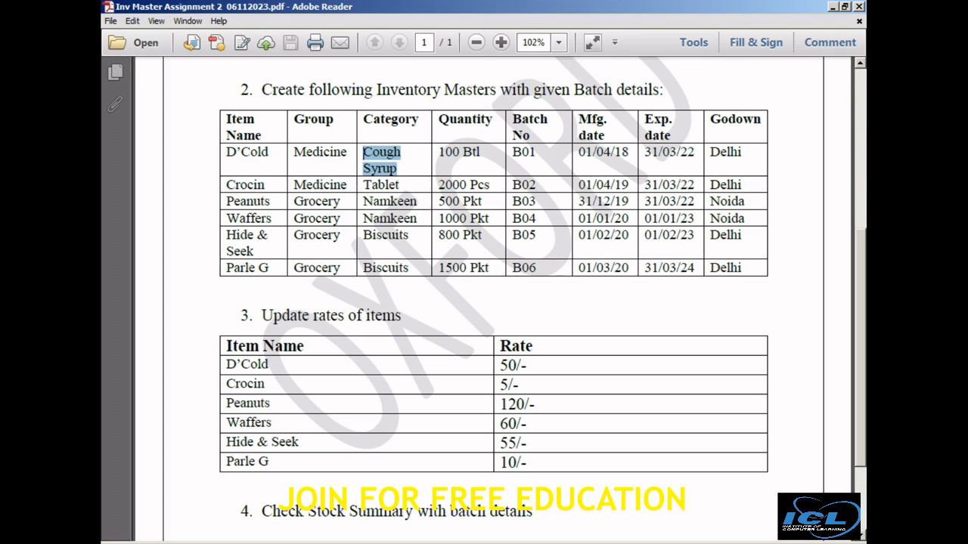
key(alt+Tab)
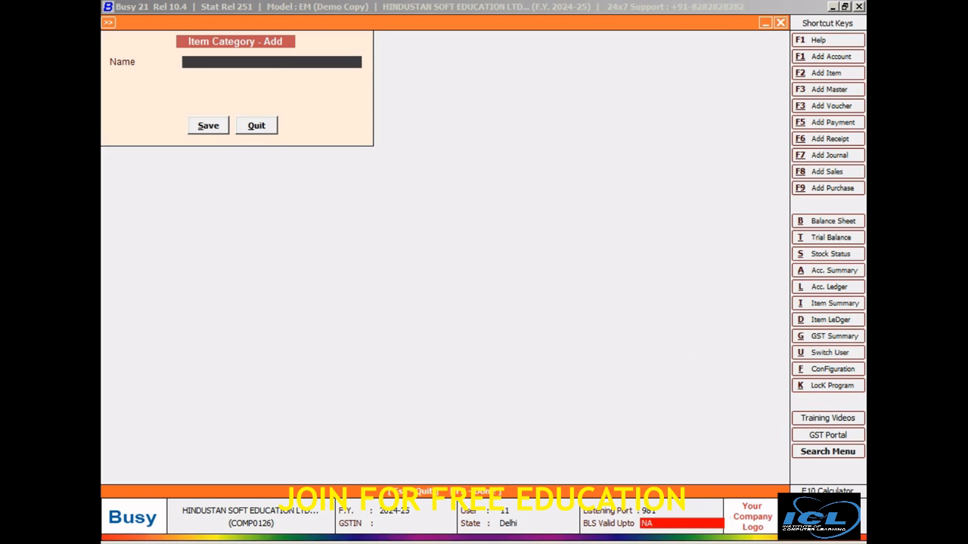
key(ctrl+v)
key(Return)
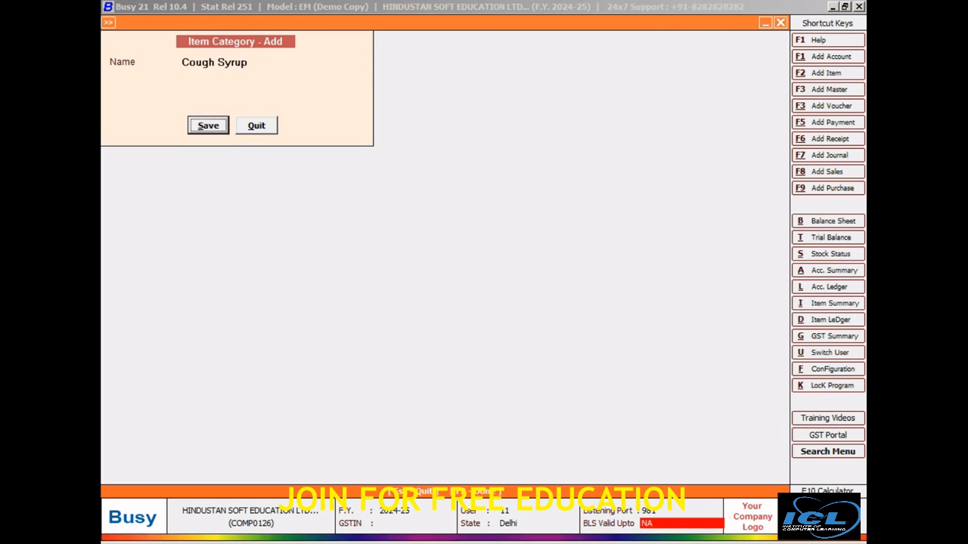
key(Return)
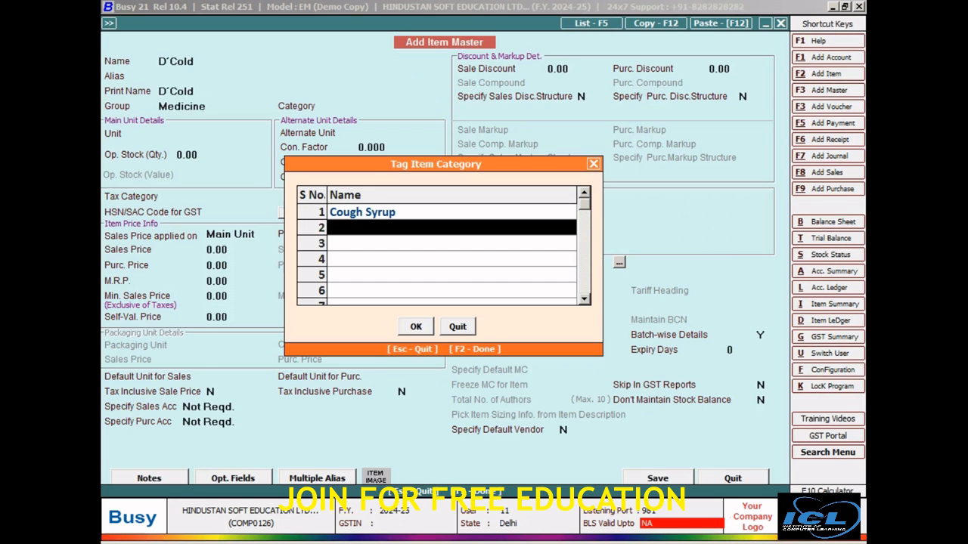
Remove the duplicate Cough Syrup entry from the second row and confirm the item's category tagging
key(Return)
key(Return)
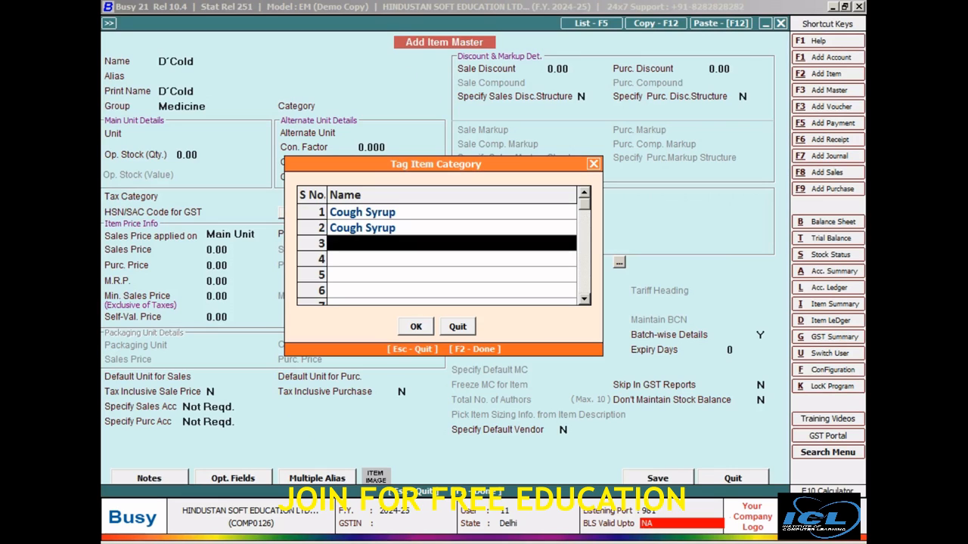
key(Up)
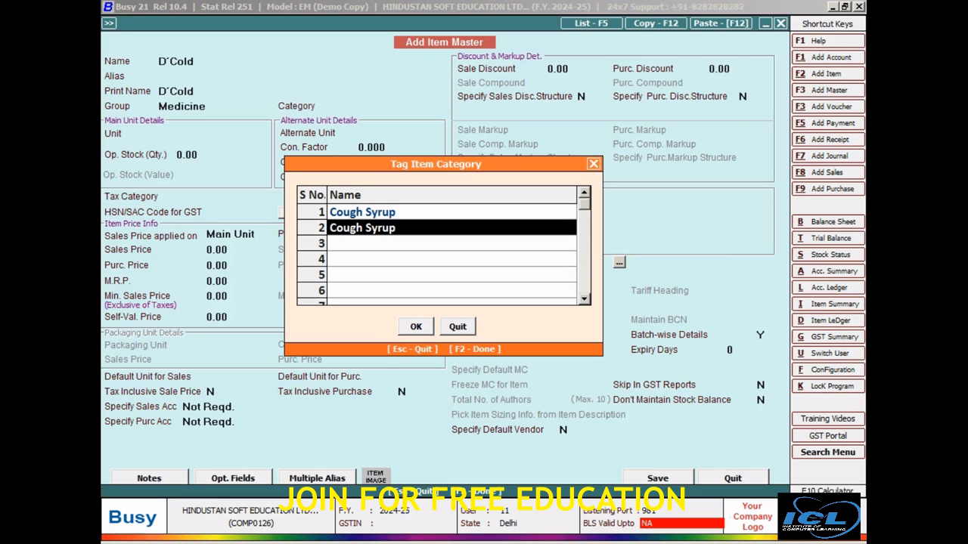
key(Delete)
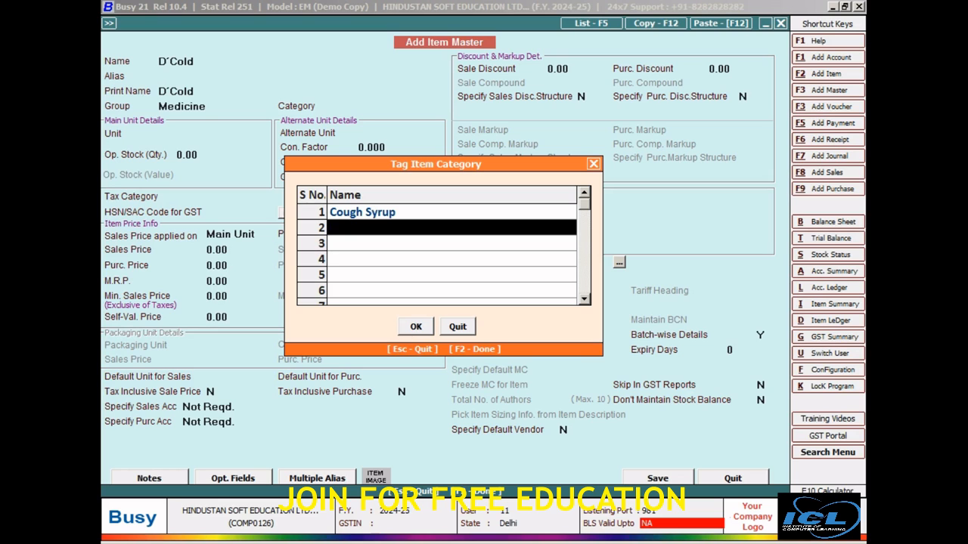
key(F2)
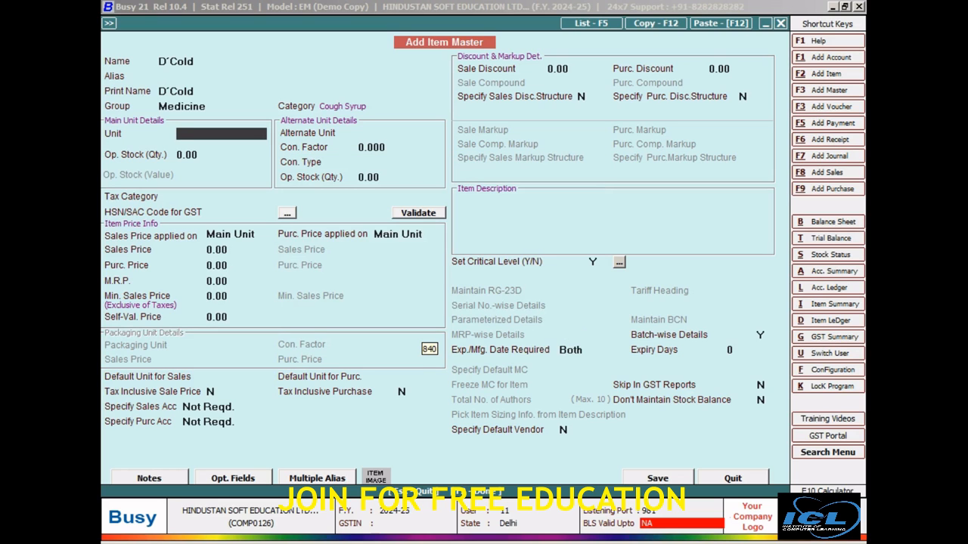
Check the quantity in the assignment PDF, then set D'Cold's main unit to BTL and its opening stock quantity to 100
key(alt+Tab)
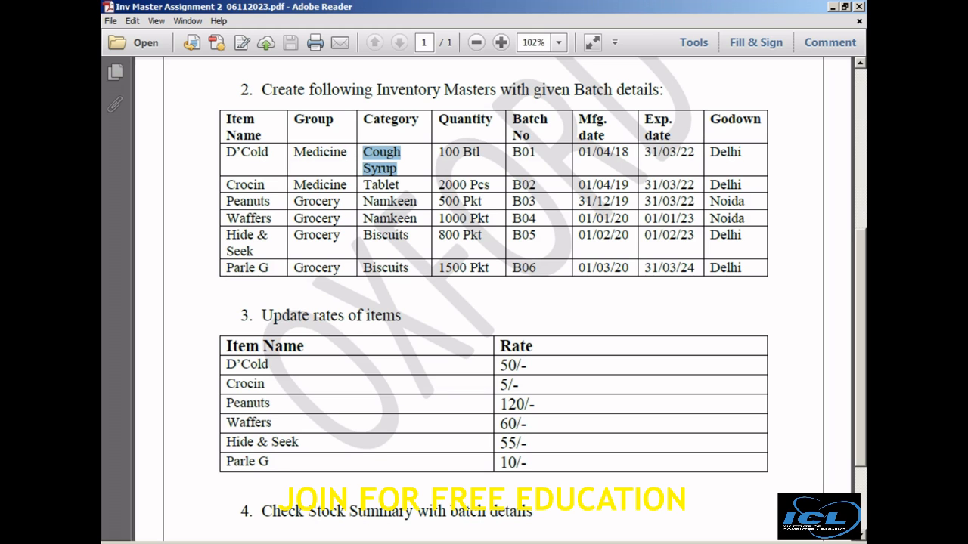
key(alt+Tab)
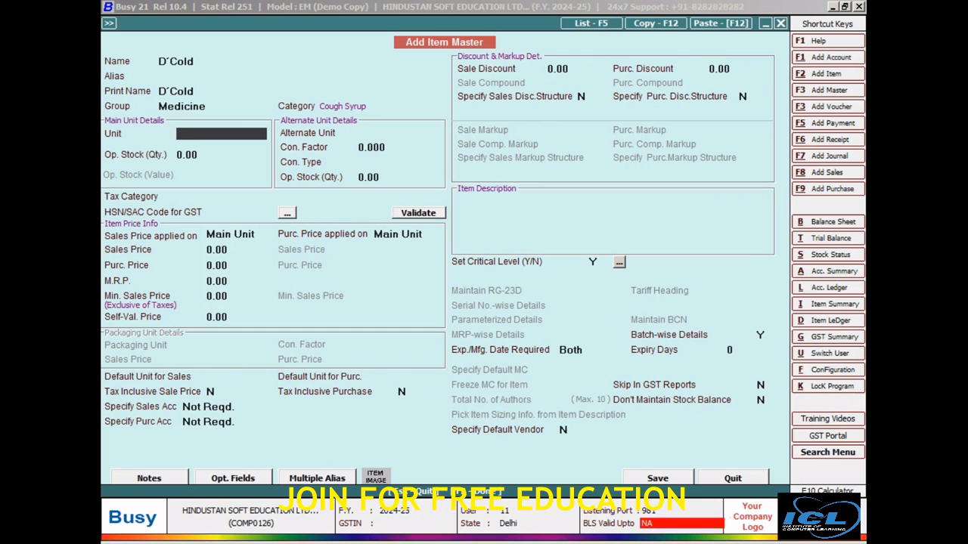
text(B)
key(Return)
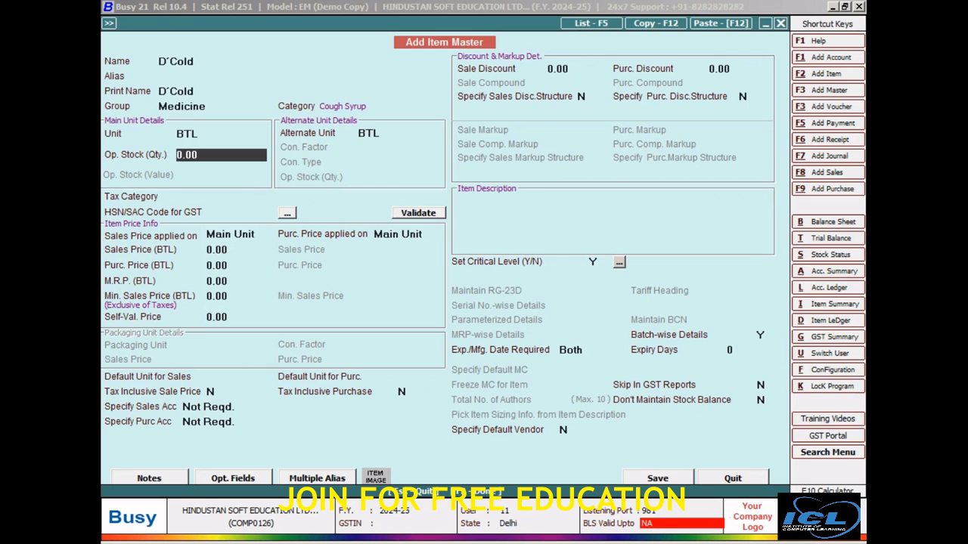
text(100)
key(Return)
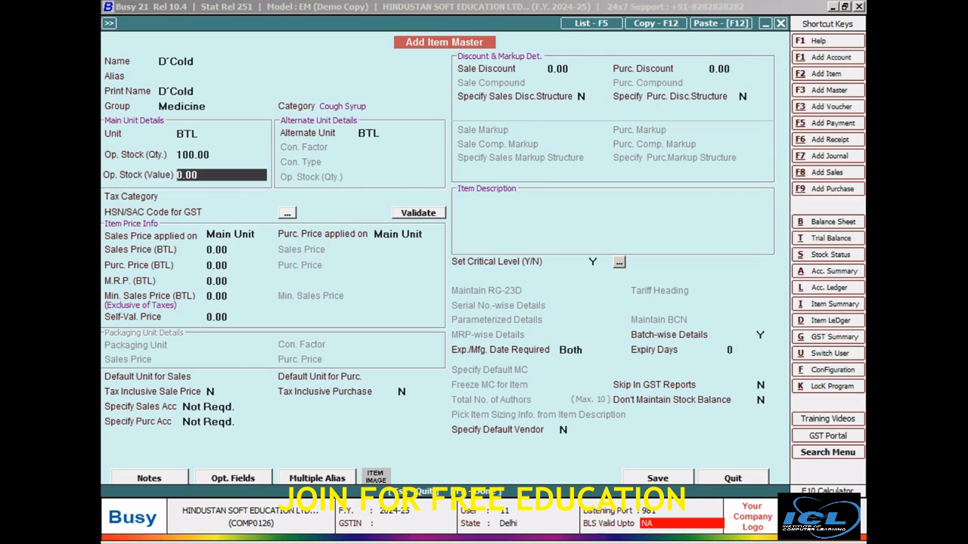
Calculate 50*100 using the rate in the assignment PDF, enter 5000 as the opening stock value, and accept BTL as alternate unit
key(F10)
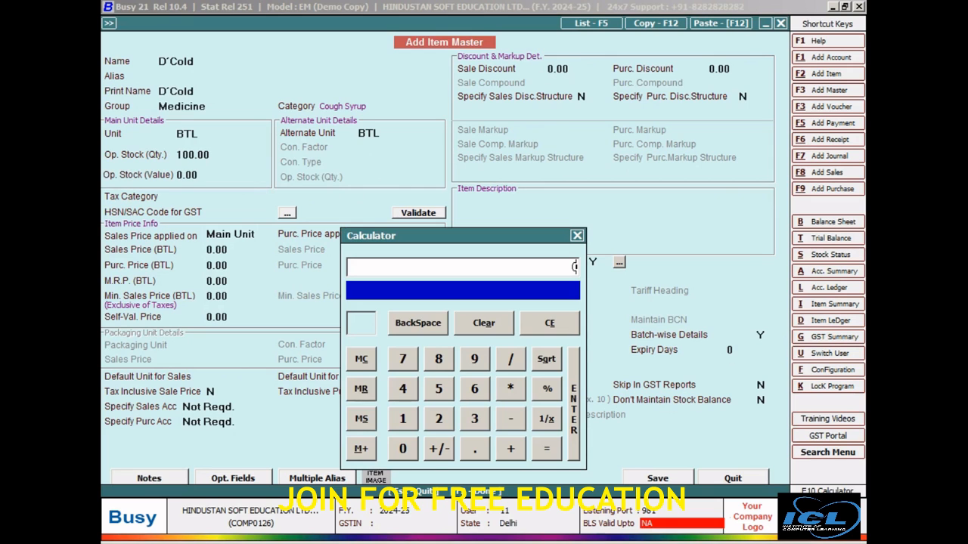
key(alt+Tab)
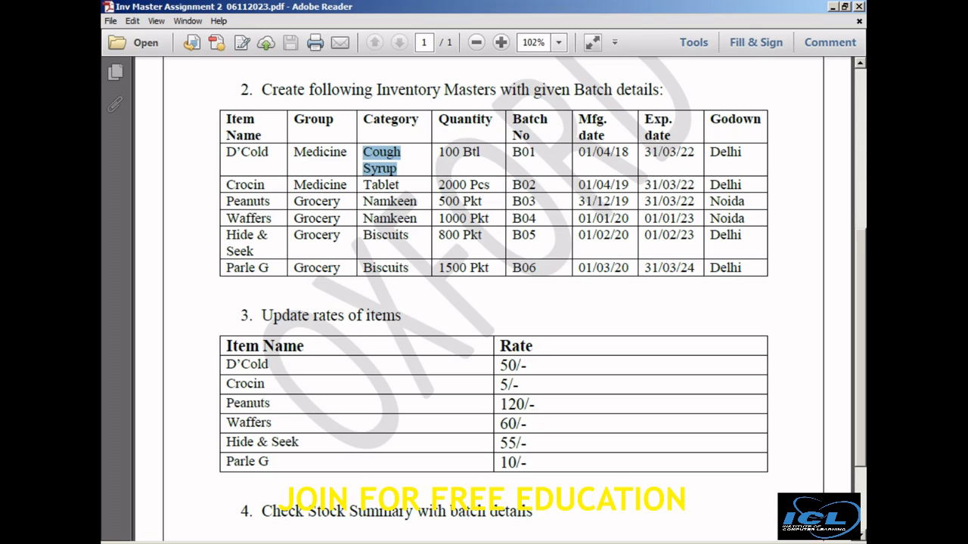
key(alt+Tab)
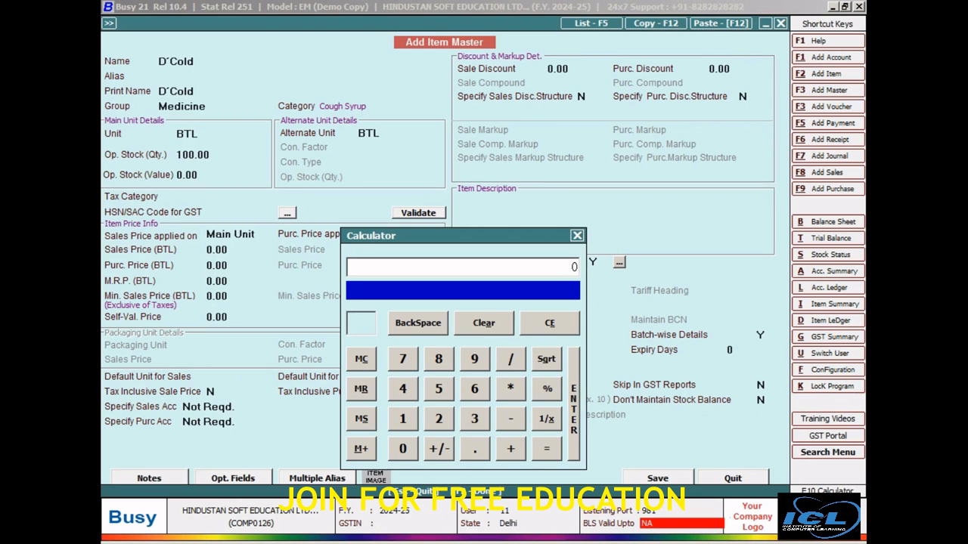
text(50*100)
key(Return)
key(Return)
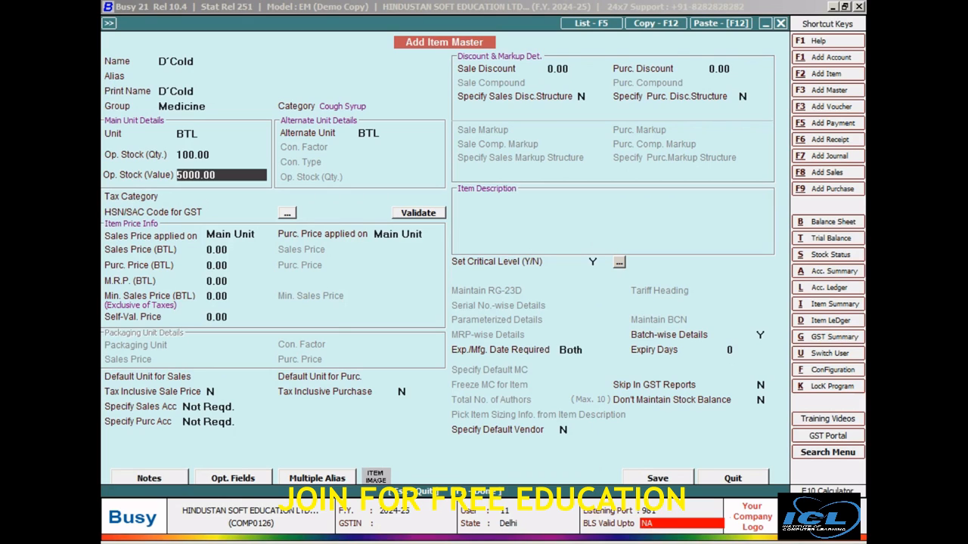
key(Return)
key(Return)
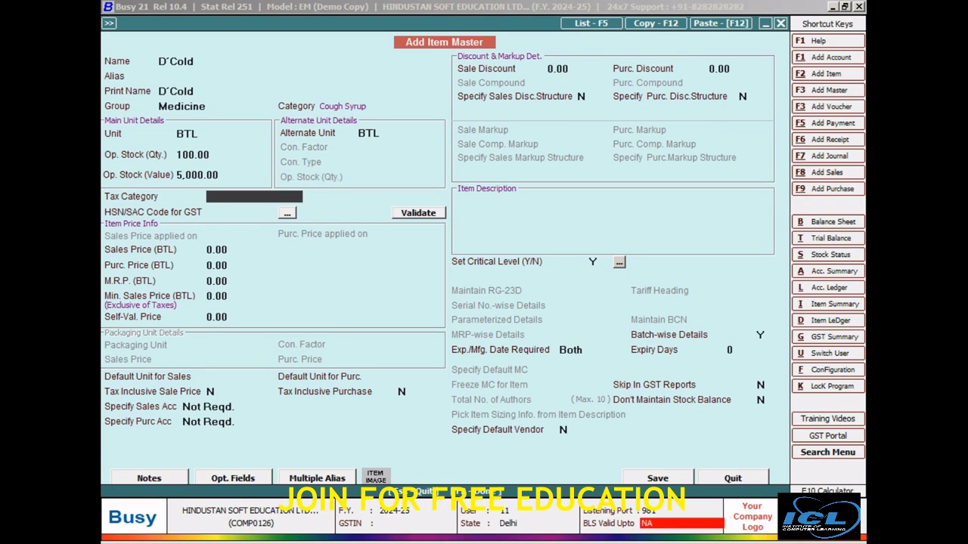
Leave the tax category as None and the HSN code blank, then set the purchase price to 50 and the M.R.P. to 150
key(Return)
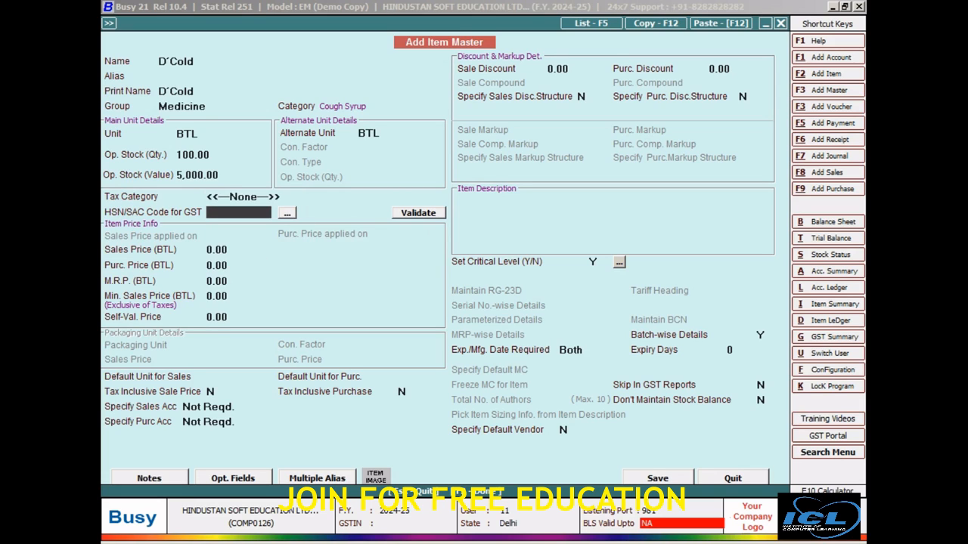
key(Return)
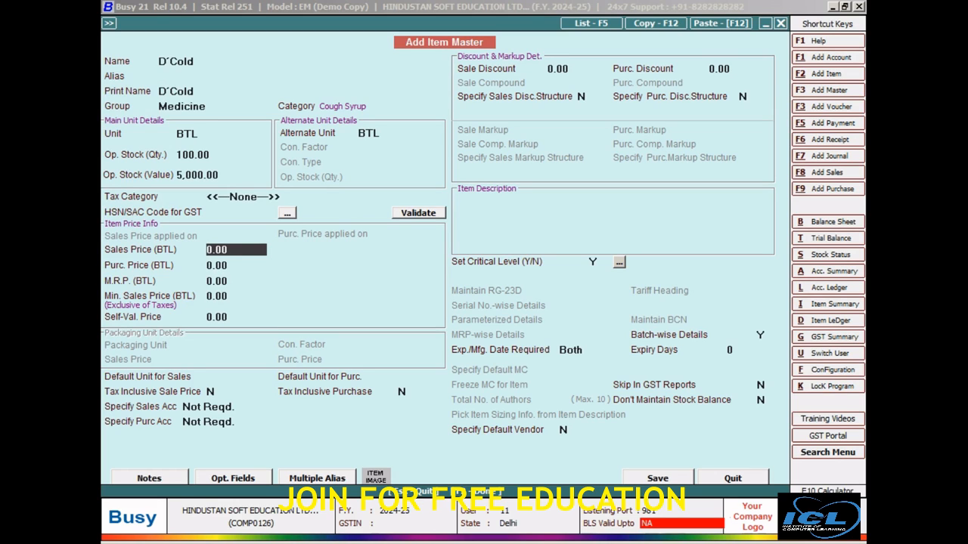
key(Return)
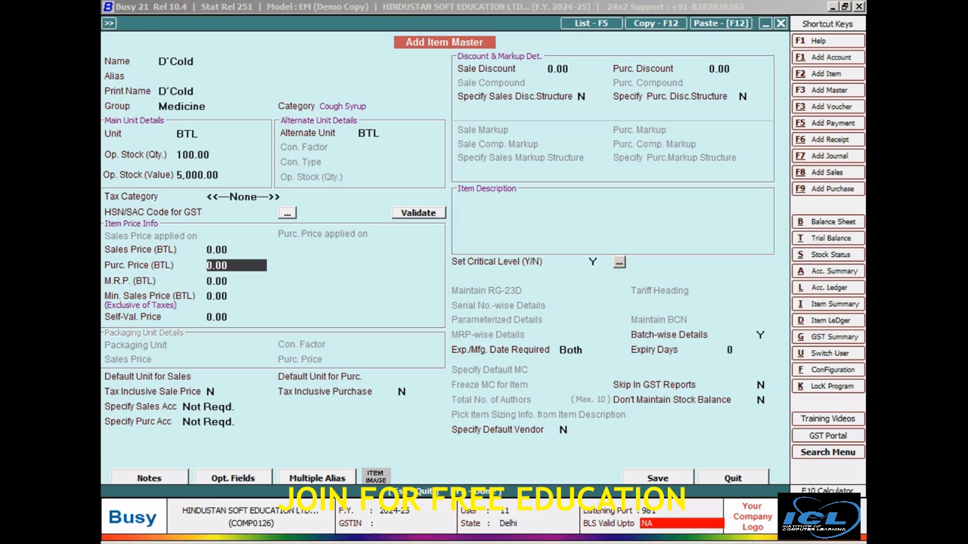
text(50)
key(Return)
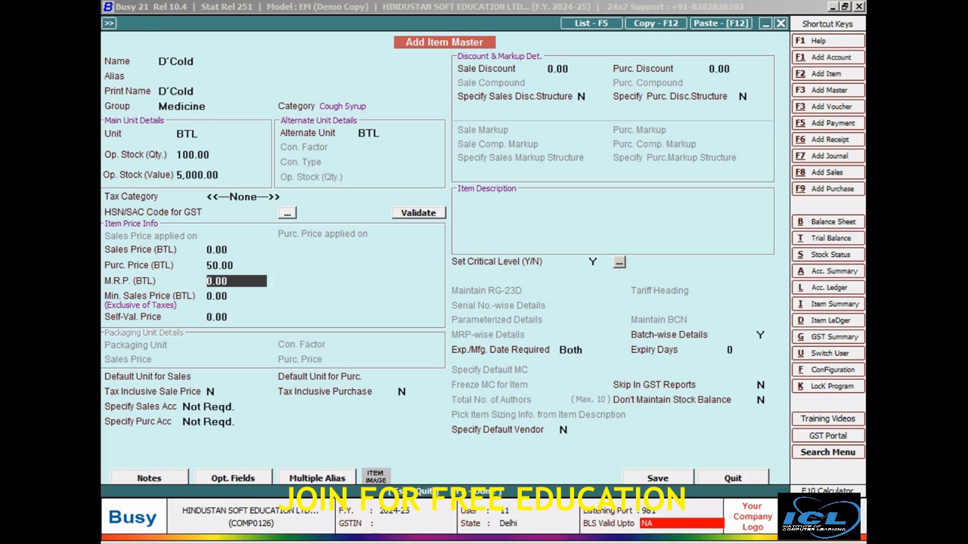
text(150)
key(Return)
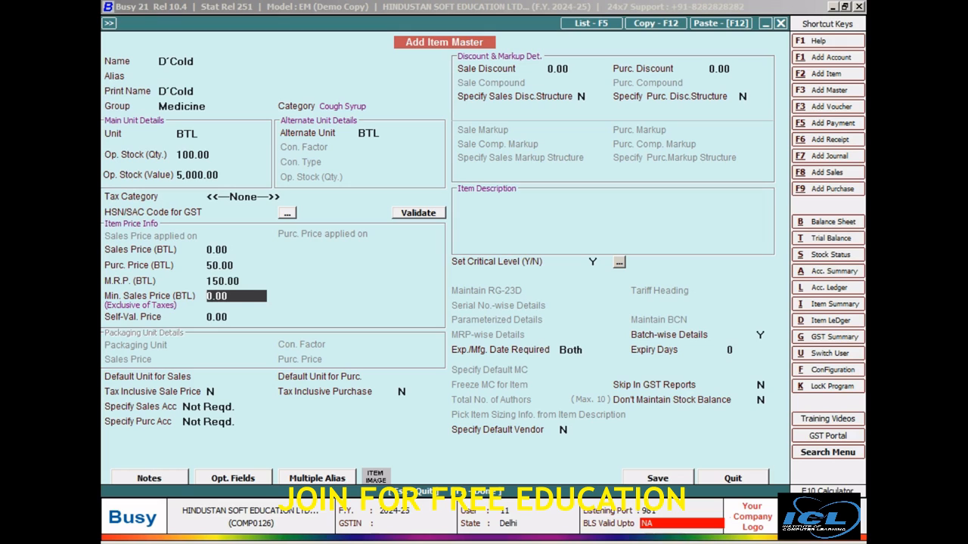
Accept the defaults for minimum sales price, self-valuation price, default units, tax-inclusive prices and sales and purchase accounts
key(Return)
key(Return)
key(Return)
key(Return)
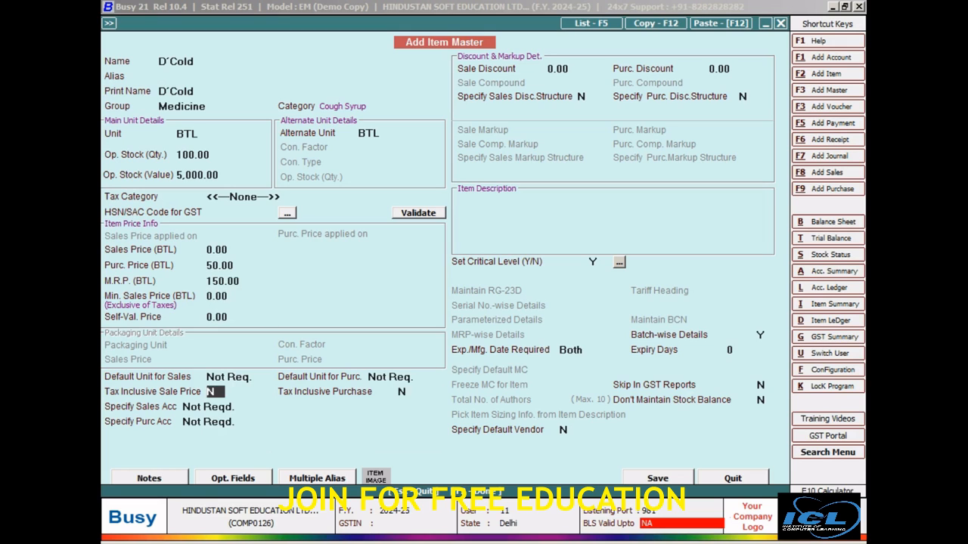
key(Return)
key(Return)
key(Return)
key(Return)
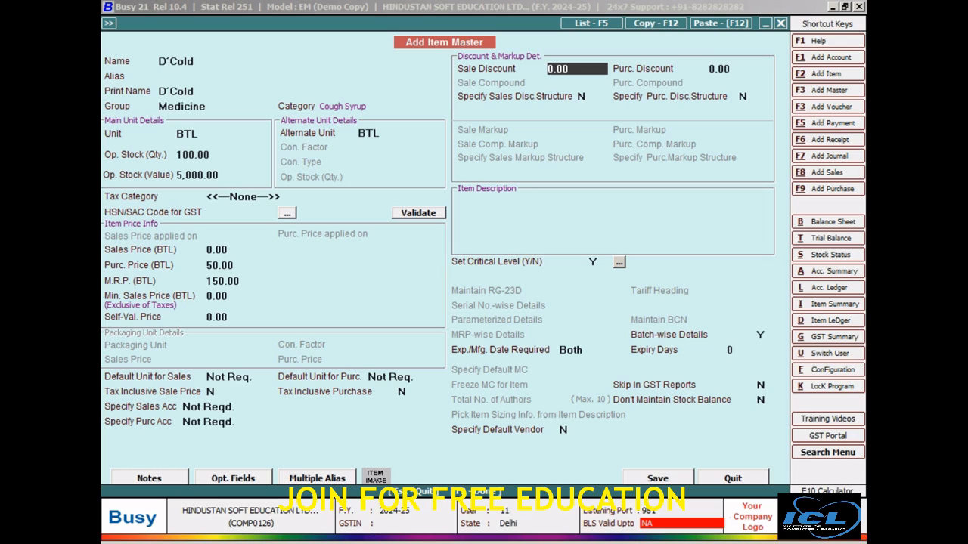
Keep the default sale and purchase discounts and discount structures, and leave the item description blank
key(Return)
key(Return)
key(Return)
key(Return)
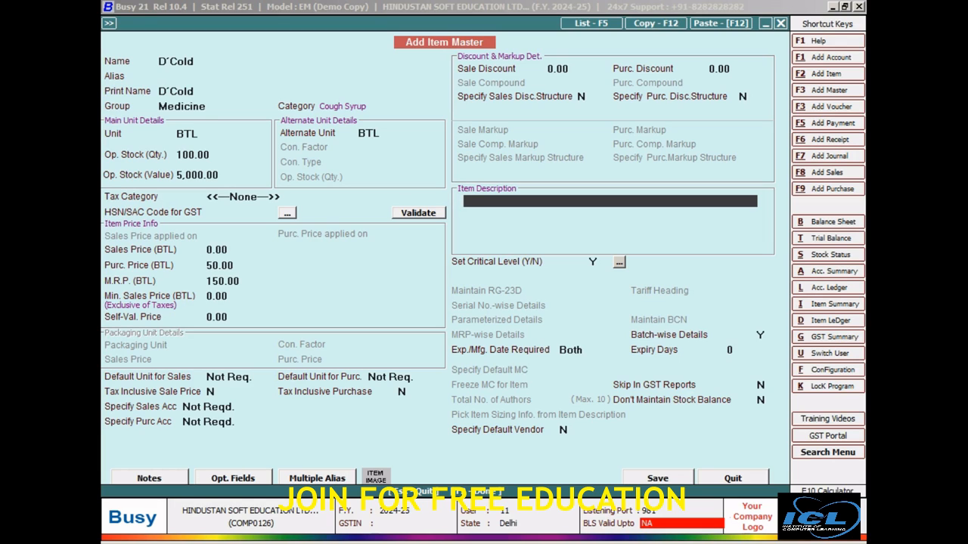
key(Return)
key(Return)
key(Return)
key(Return)
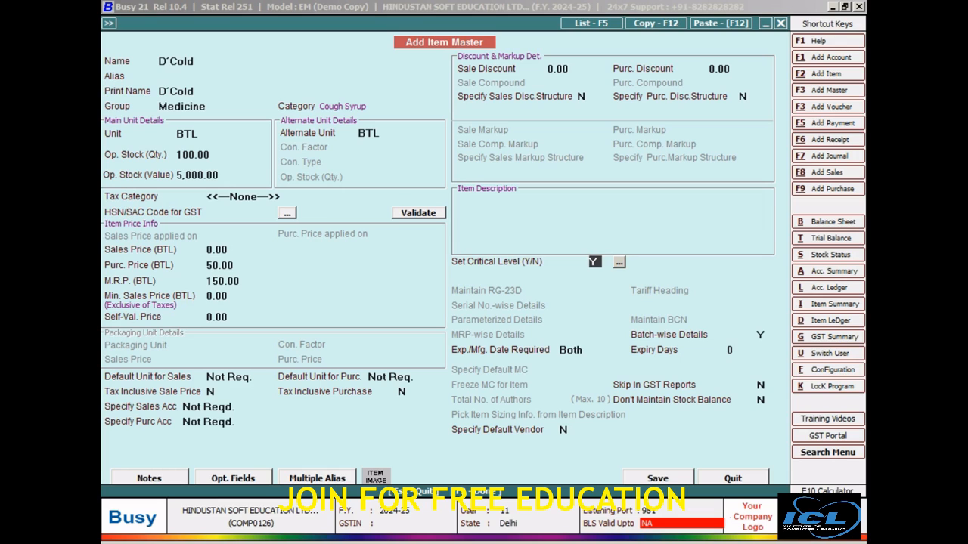
Set the critical level option to N and keep Both for the required expiry and manufacturing dates
key(n)
key(Return)
click(592, 350)
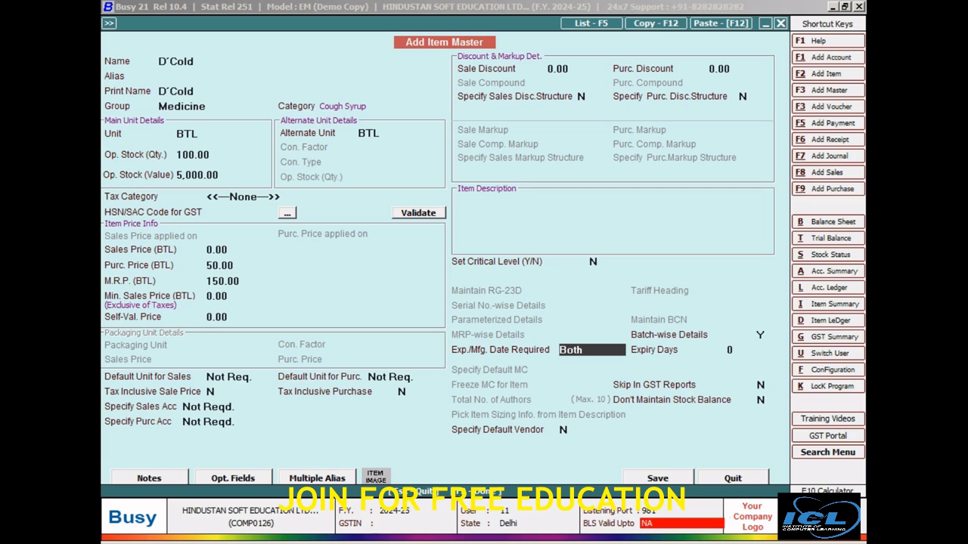
key(Return)
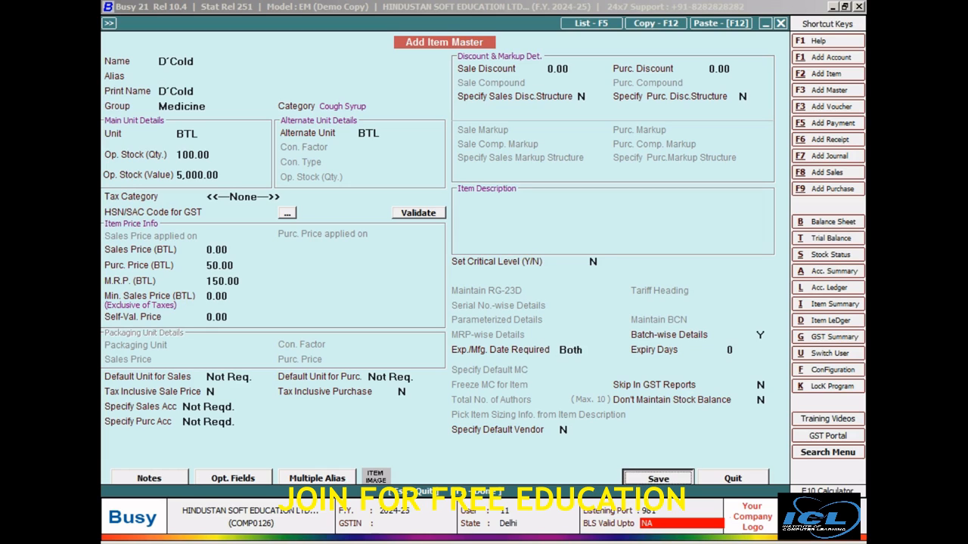
Save the D'Cold item and continue without an HSN/SAC code to its material-centre opening stock details
key(Return)
key(Left)
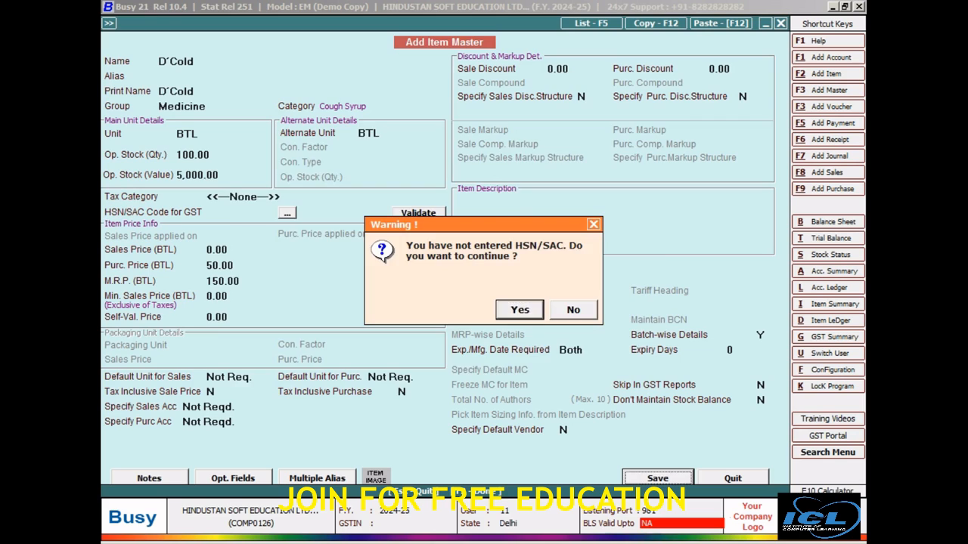
key(Return)
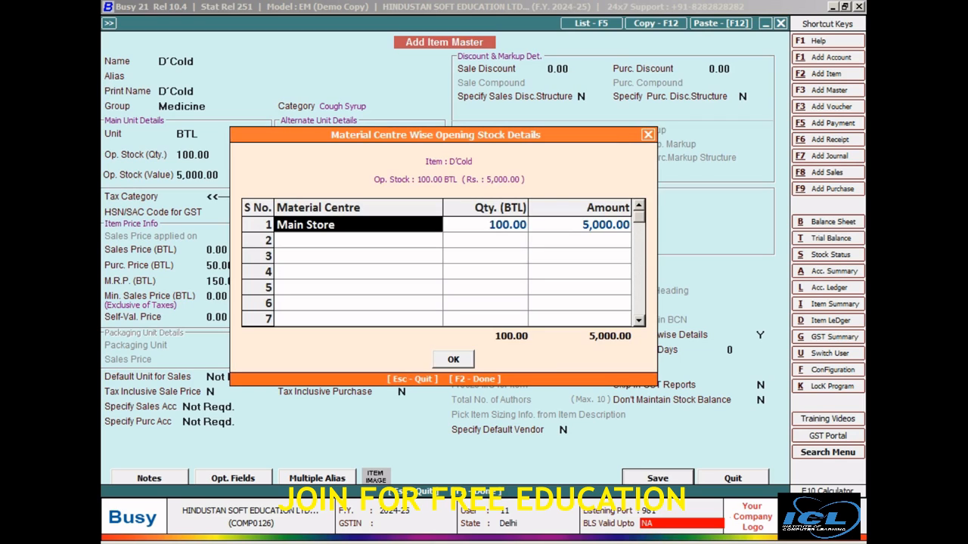
Allocate 70 BTL of D'Cold's opening stock, worth 3,500, to the DELHI material centre instead of Main Store
key(space)
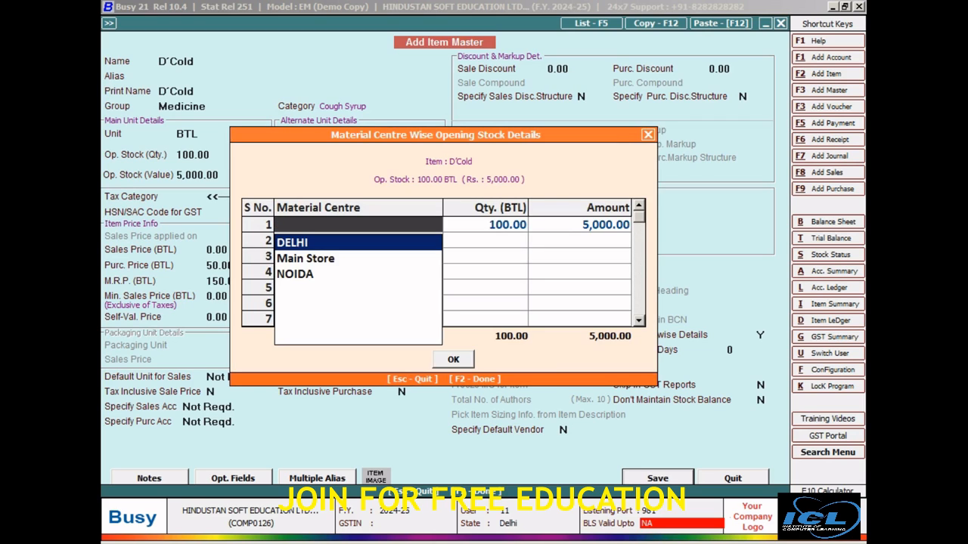
key(Return)
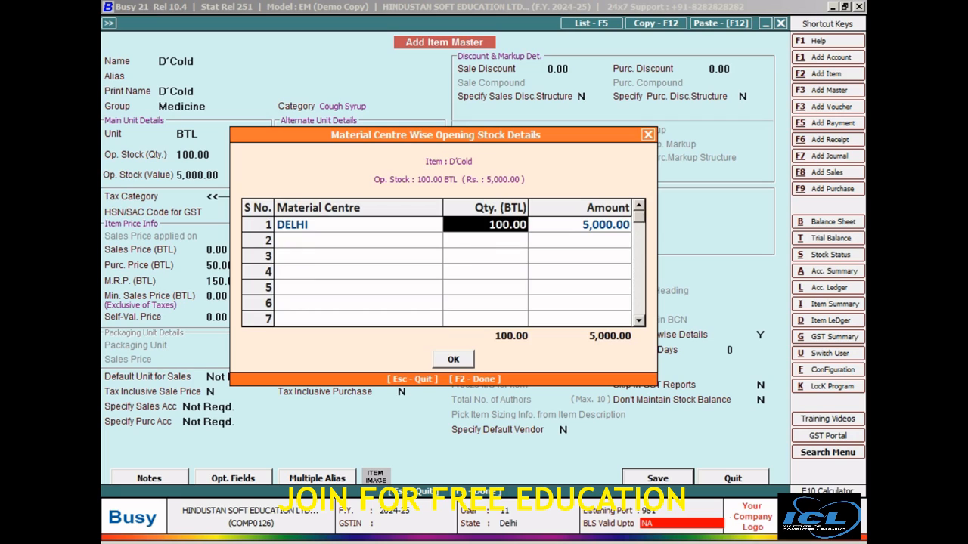
key(Return)
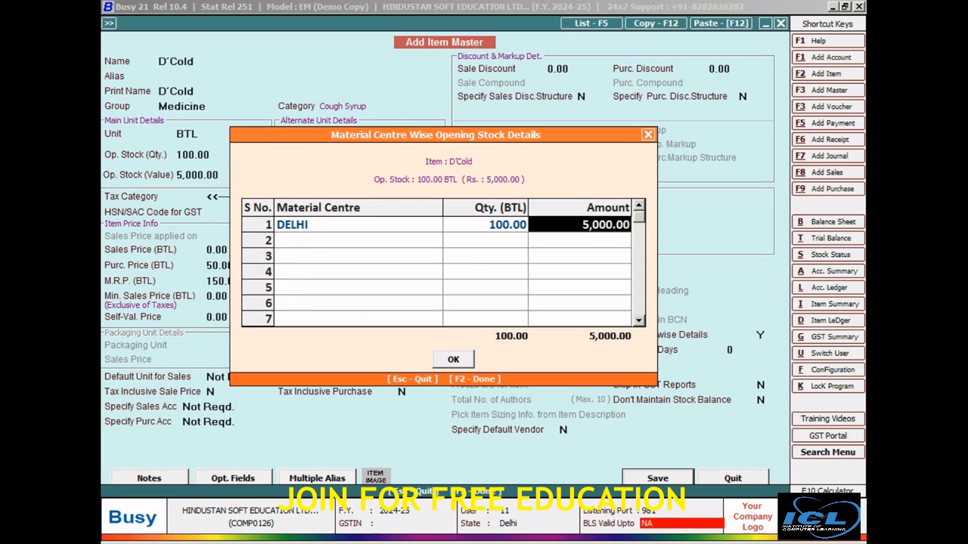
key(Left)
key(Left)
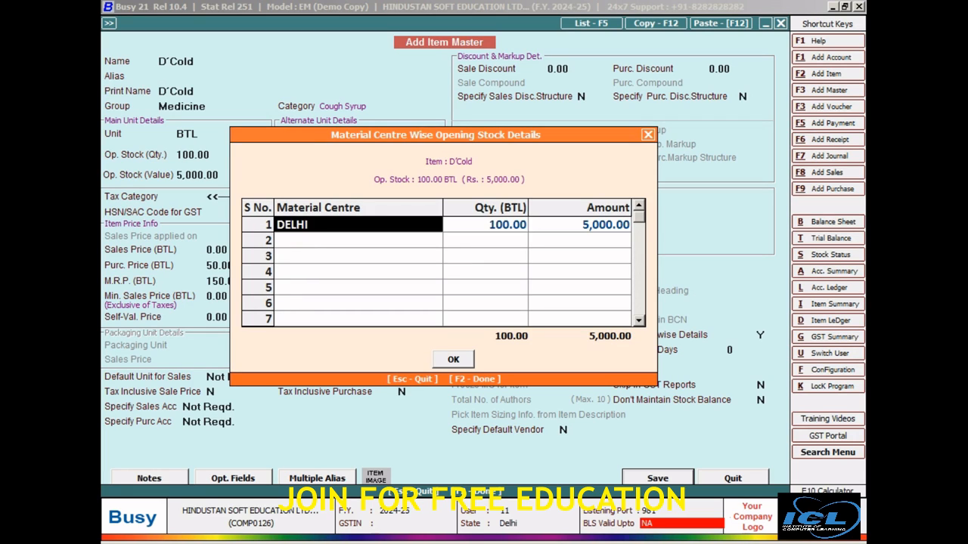
key(space)
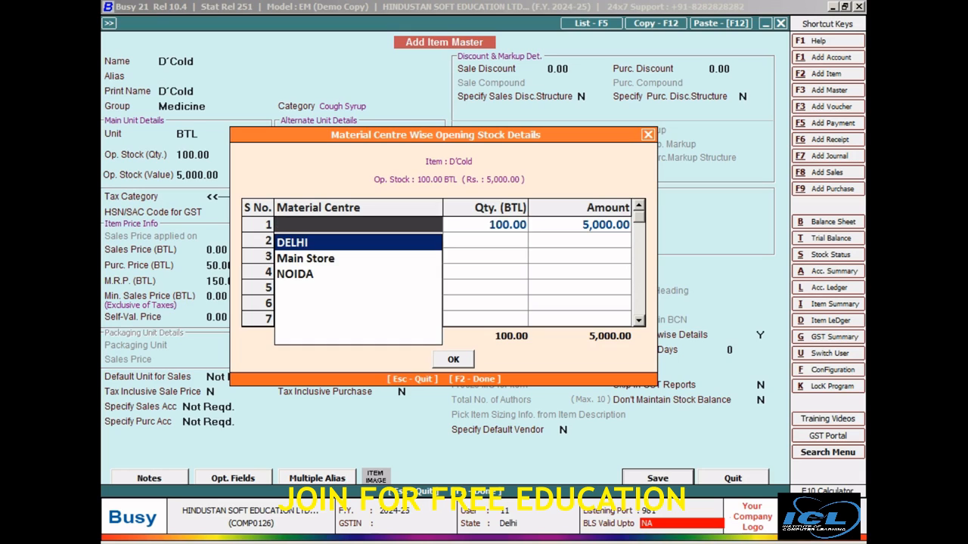
key(Return)
text(70)
key(Return)
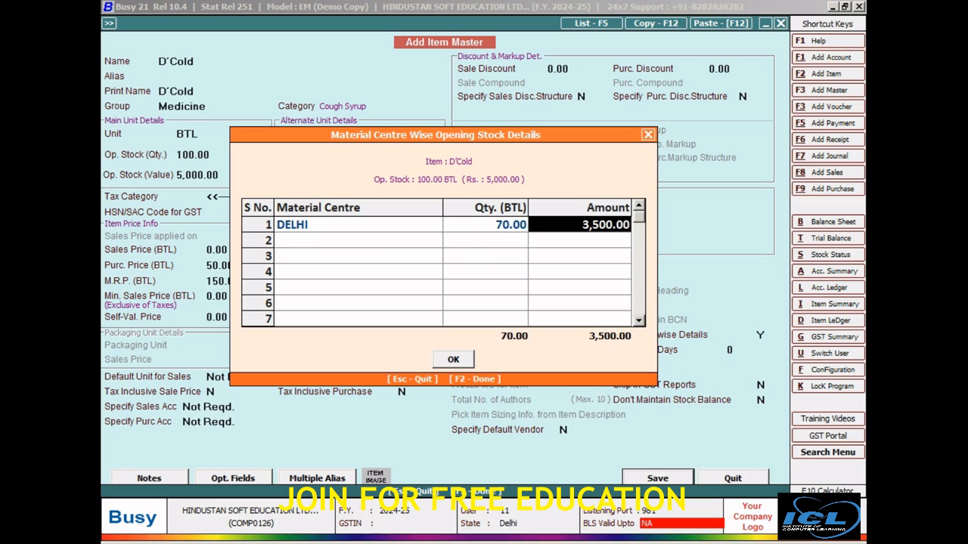
key(Return)
Allocate 30 BTL of the opening stock, worth 1,500, to the NOIDA material centre and confirm the stock split
key(space)
key(Down)
key(Down)
key(Return)
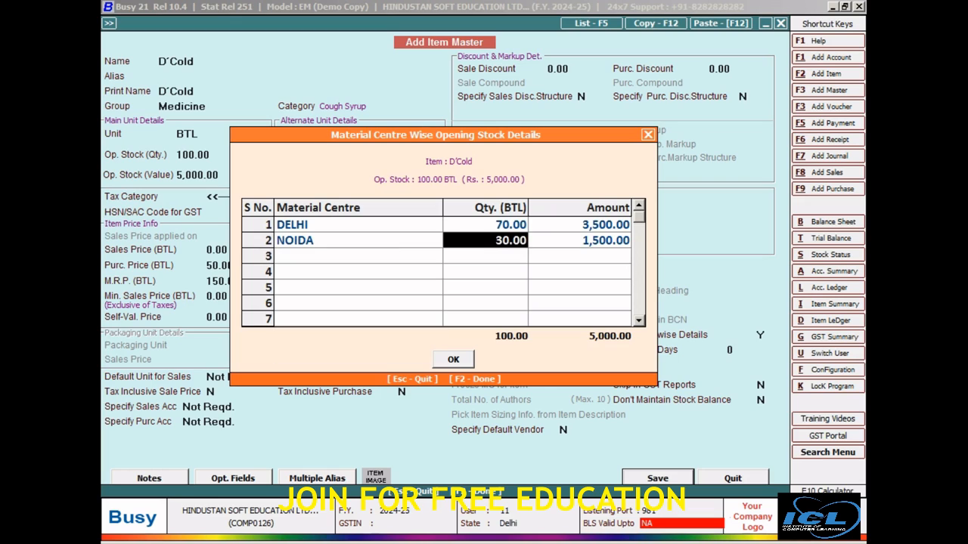
key(Return)
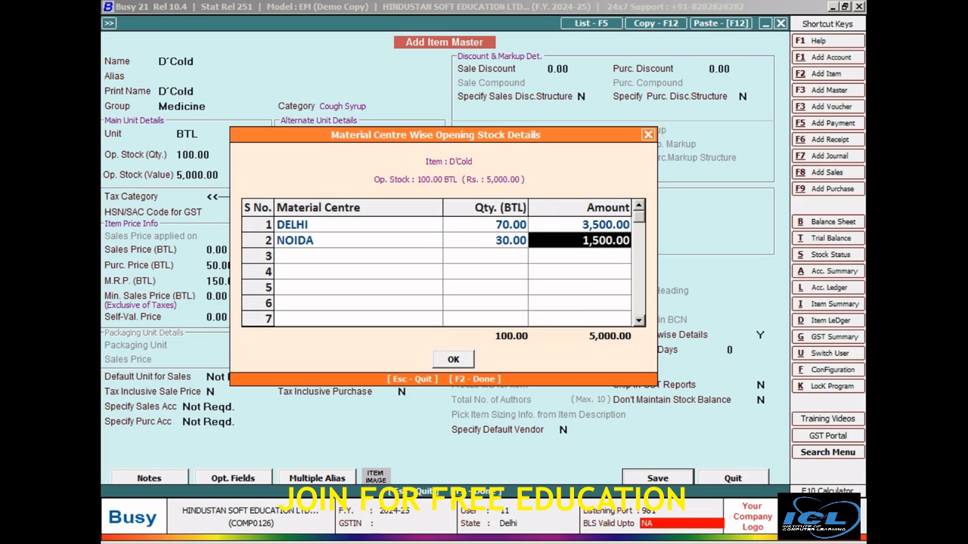
key(Return)
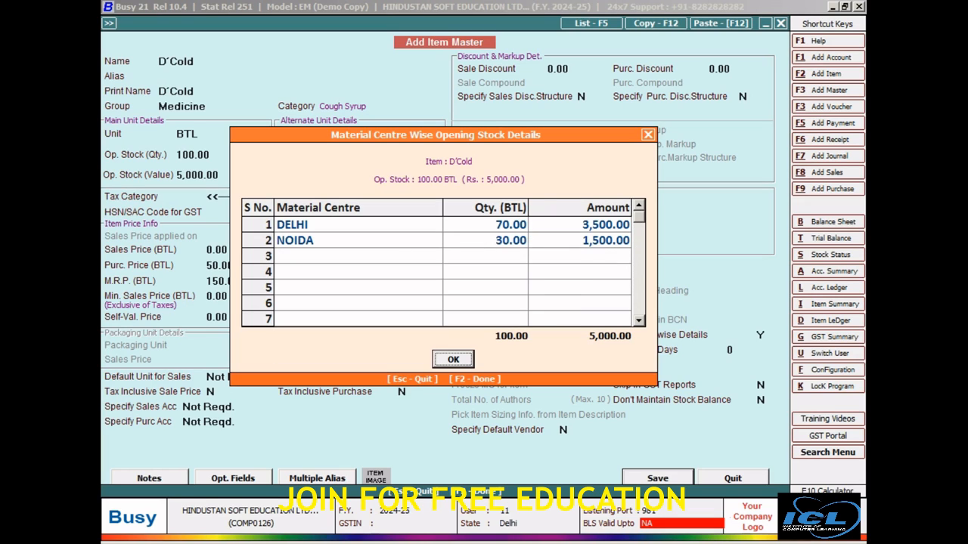
key(Return)
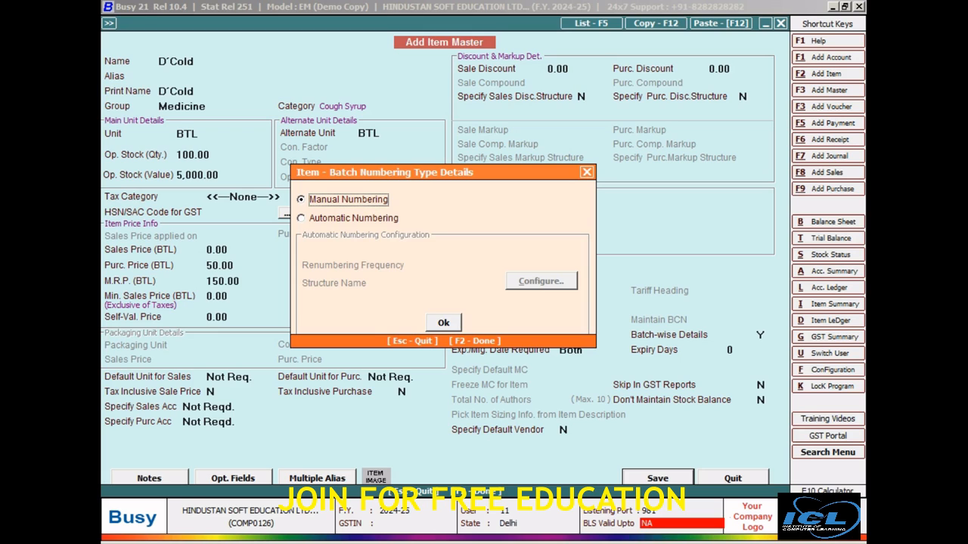
Choose manual batch numbering and enter batch B01 for the DELHI stock with quantity 70 and MRP 150
key(Return)
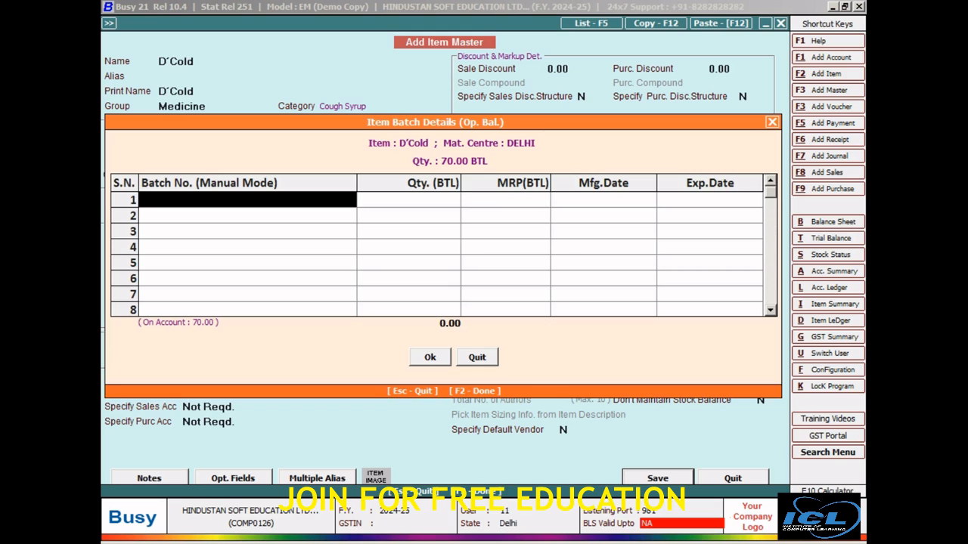
key(alt+Tab)
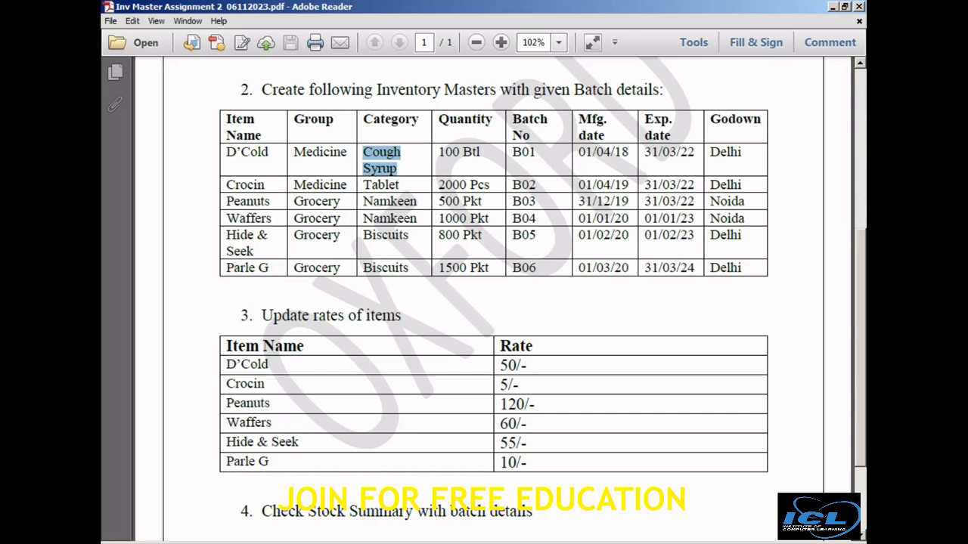
key(alt+Tab)
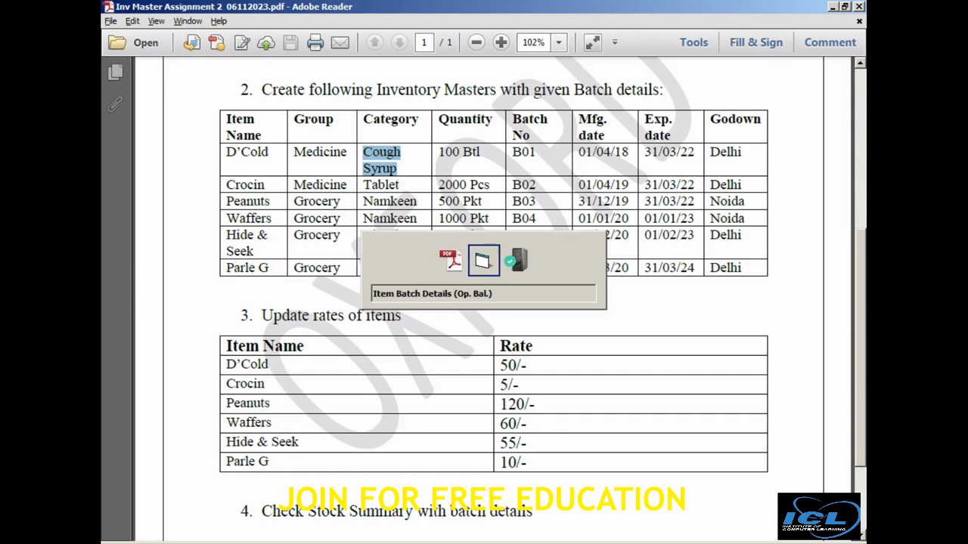
text(b01)
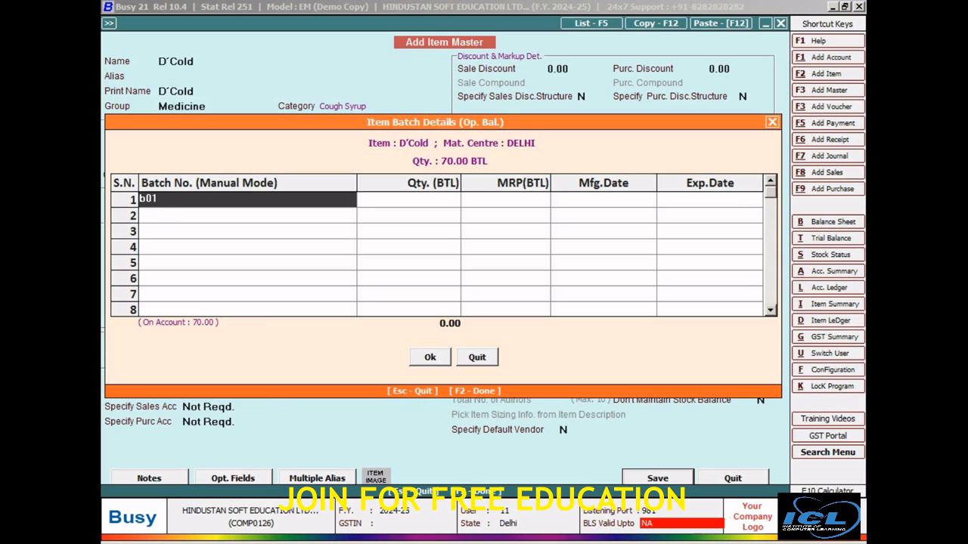
key(Return)
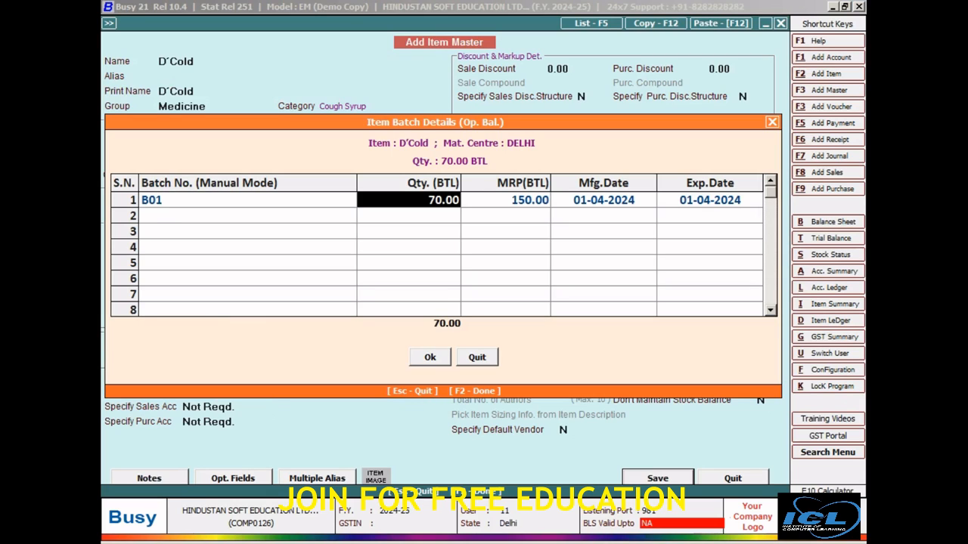
key(Return)
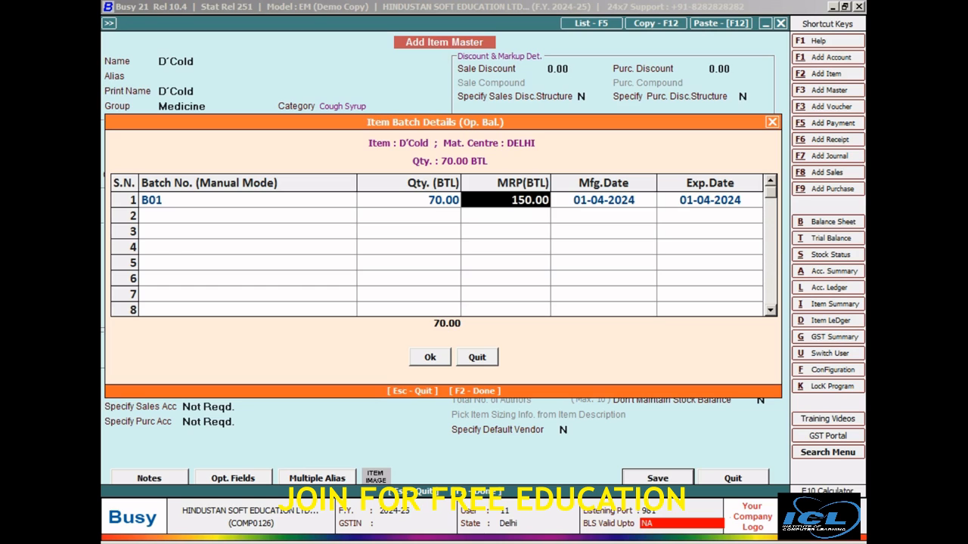
key(Return)
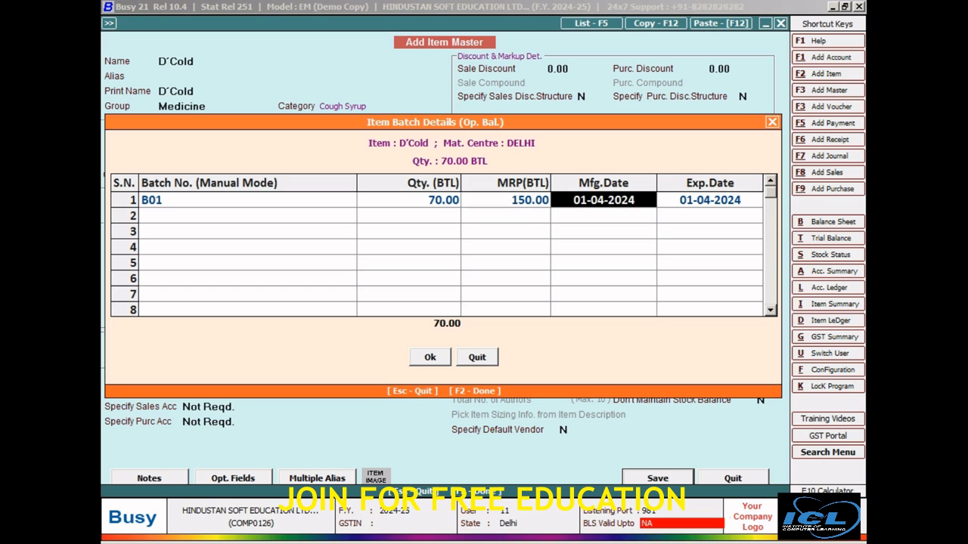
Set batch B01's manufacturing date to 01-04-2018 and expiry date to 01-04-2025, and confirm the DELHI batch details
key(alt+Tab)
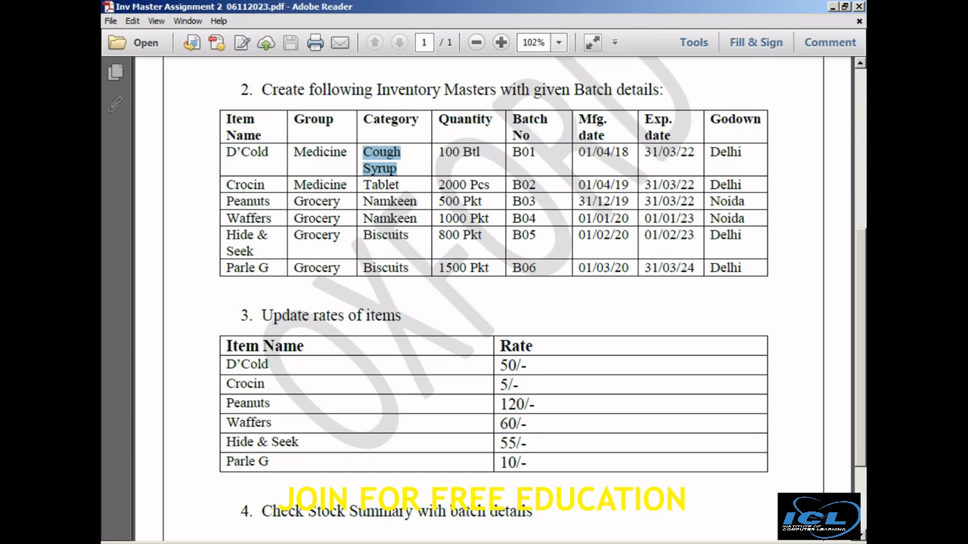
key(alt+Tab)
text(01-04-20)
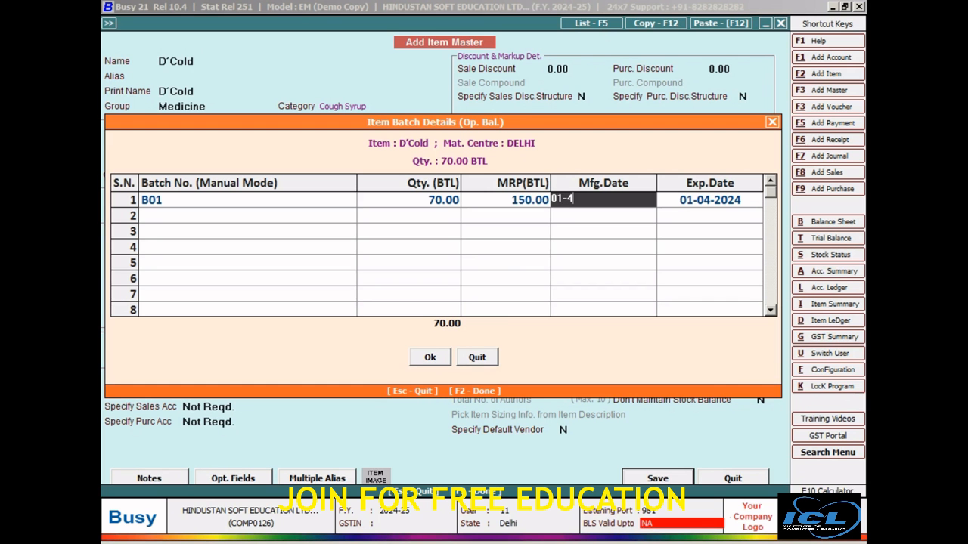
text(18)
key(Return)
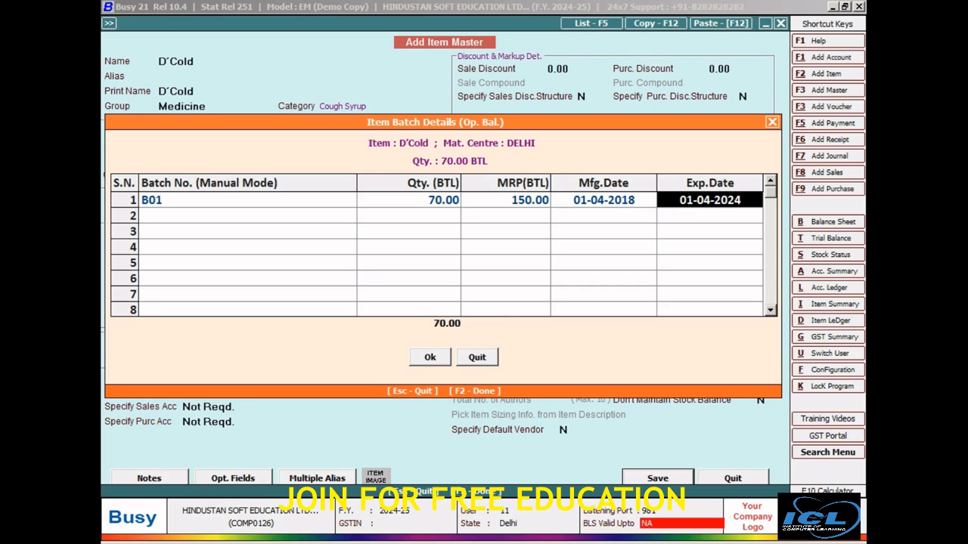
text(01-04-)
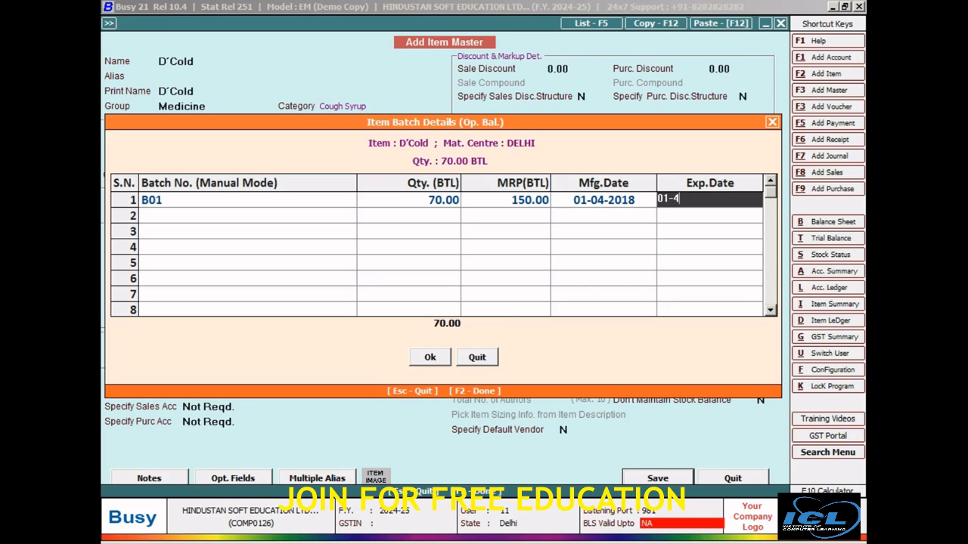
text(2025)
key(Return)
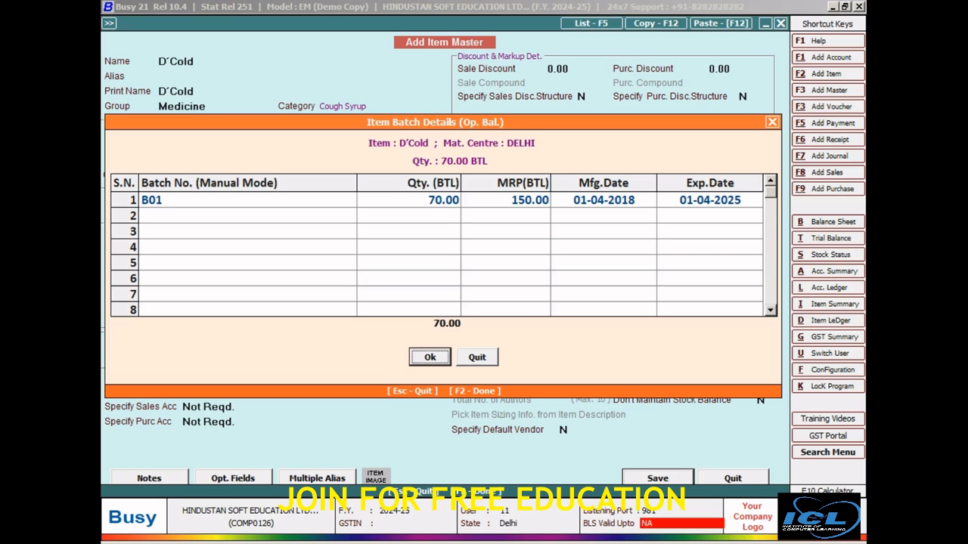
key(Return)
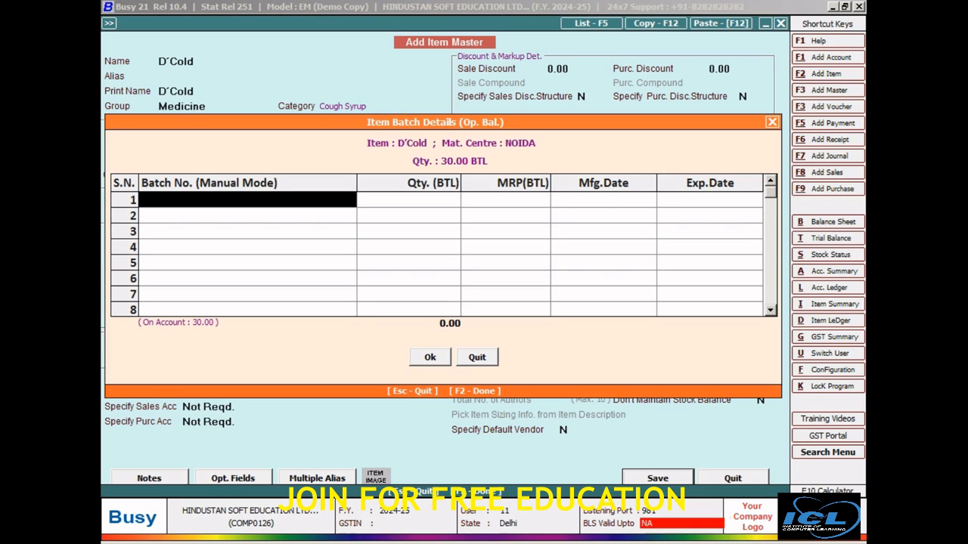
Enter batch B02 for the NOIDA stock with quantity 30 and MRP 150
text(B02)
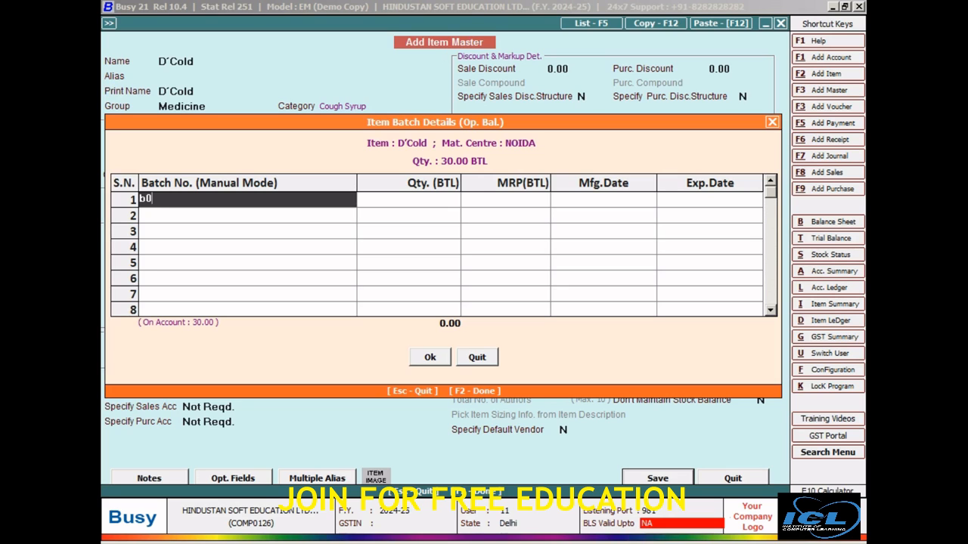
key(Return)
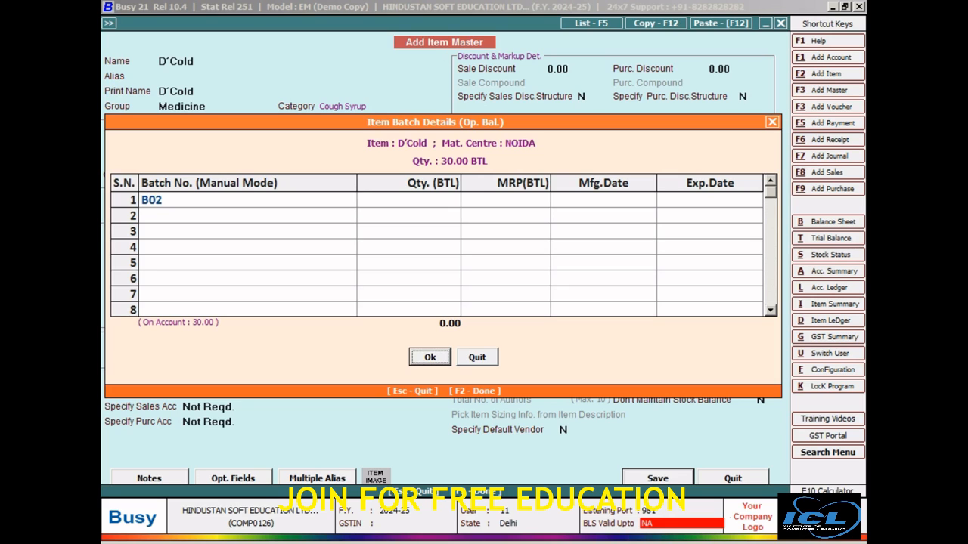
click(247, 200)
key(Return)
key(Return)
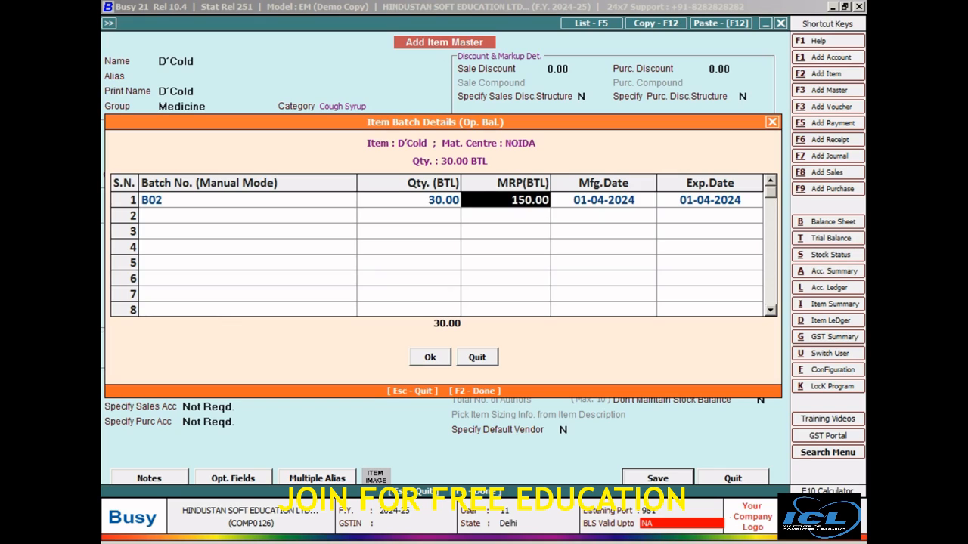
key(Return)
Set batch B02's manufacturing date to 02-04-2018 and expiry date to 02-04-2025, and confirm the NOIDA batch details
text(0)
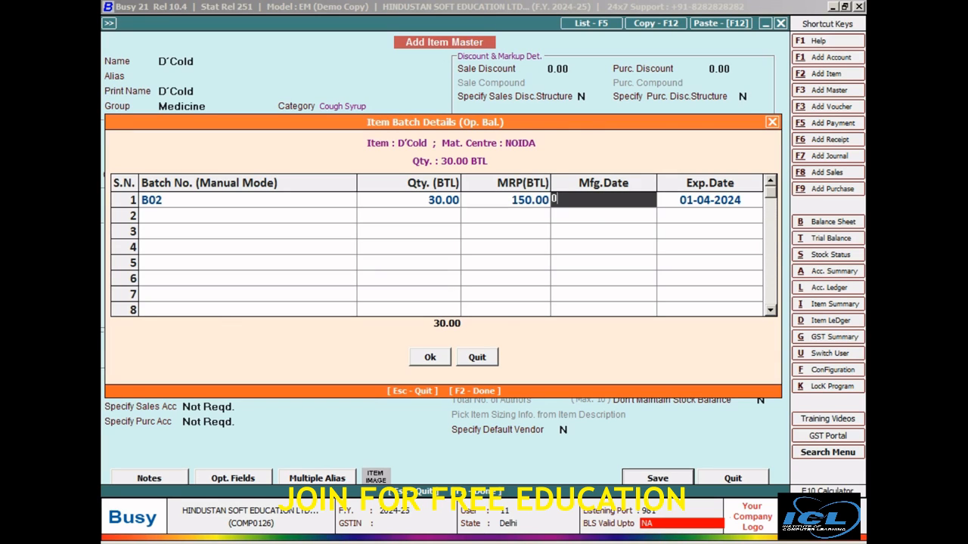
text(2-04-2018)
key(Return)
text(02-4-2025)
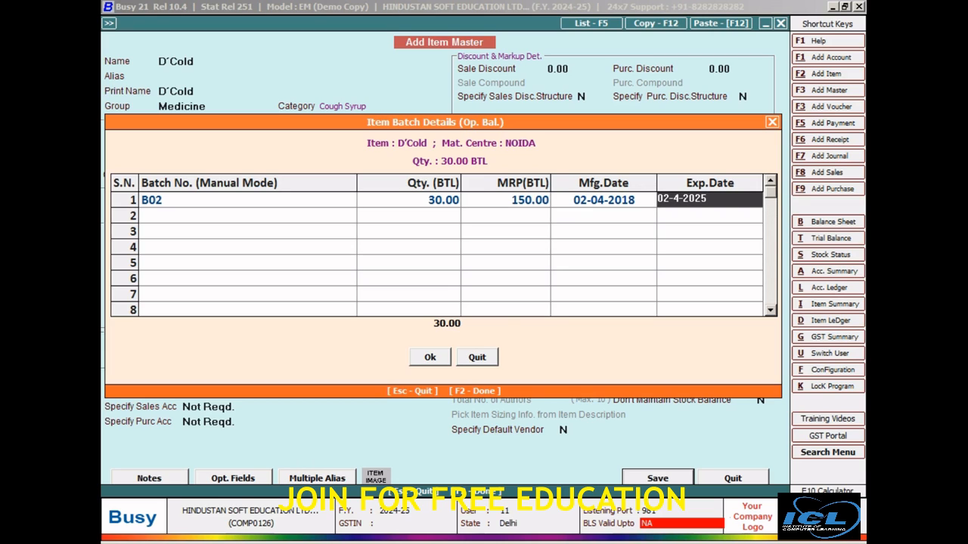
key(Return)
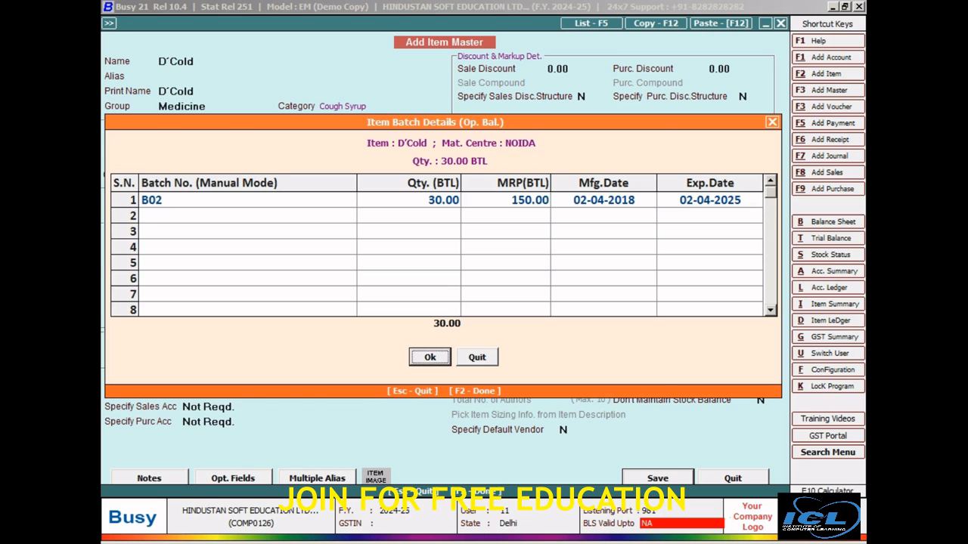
key(Return)
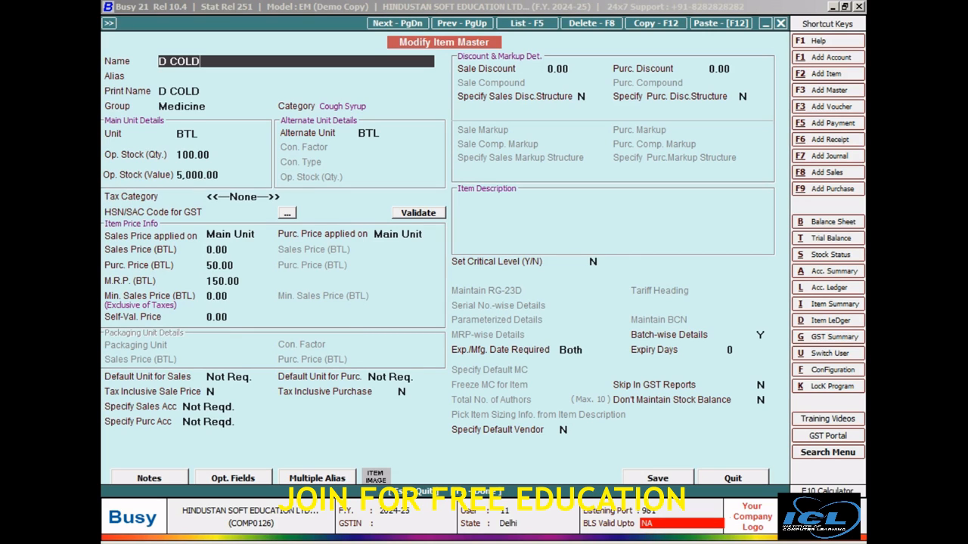
Review the D COLD item's name, print name, group and Cough Syrup category in the item master
key(Return)
key(Return)
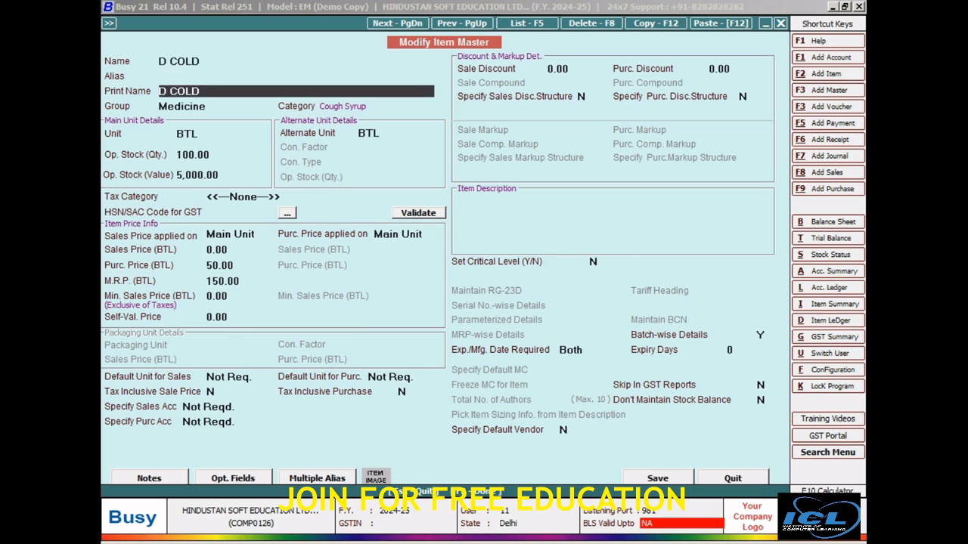
key(Return)
key(Return)
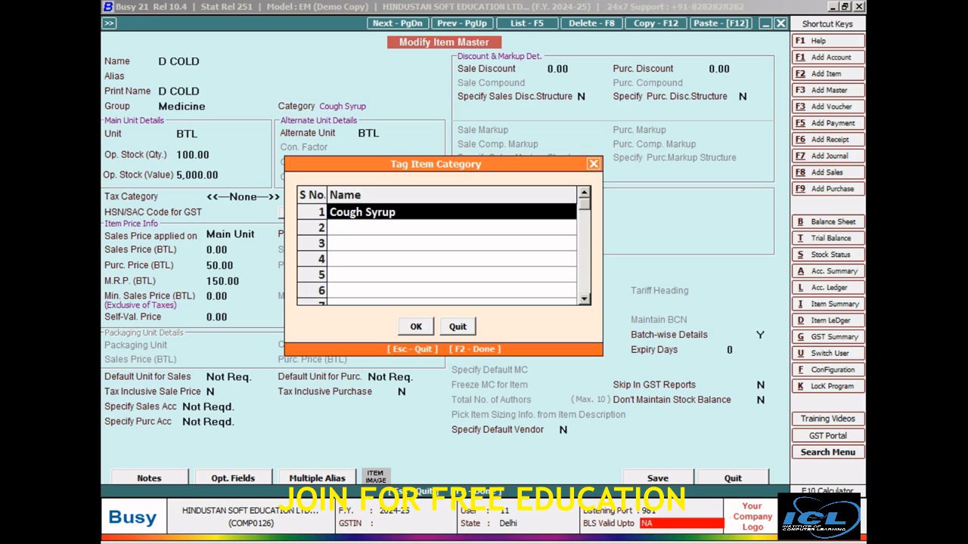
key(Return)
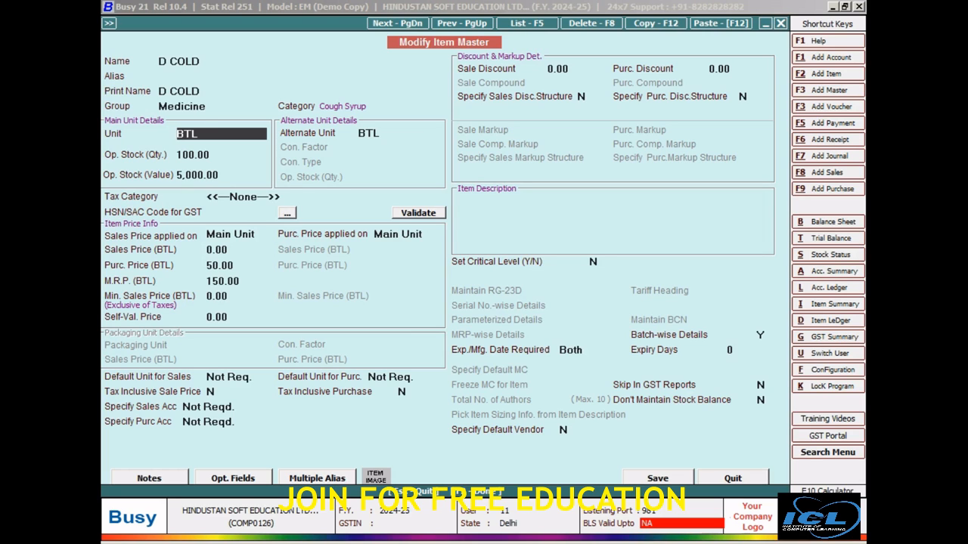
Review D COLD's opening stock and batch details for DELHI and NOIDA, and save the item master
key(F2)
key(Left)
key(Return)
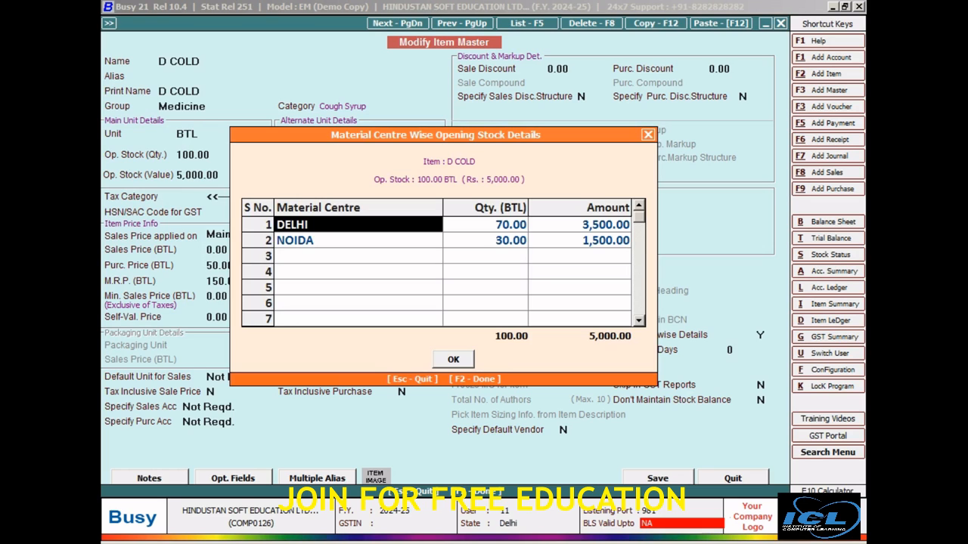
key(F2)
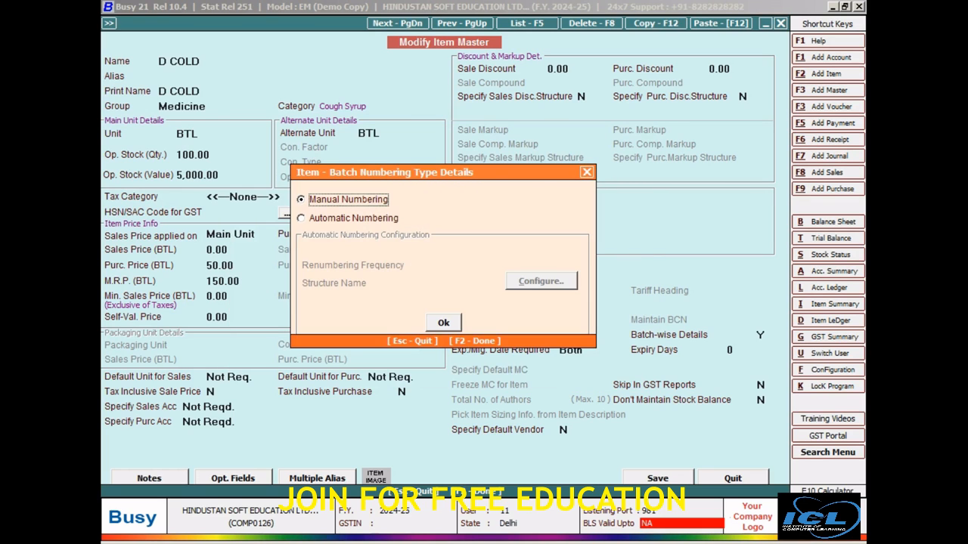
key(F2)
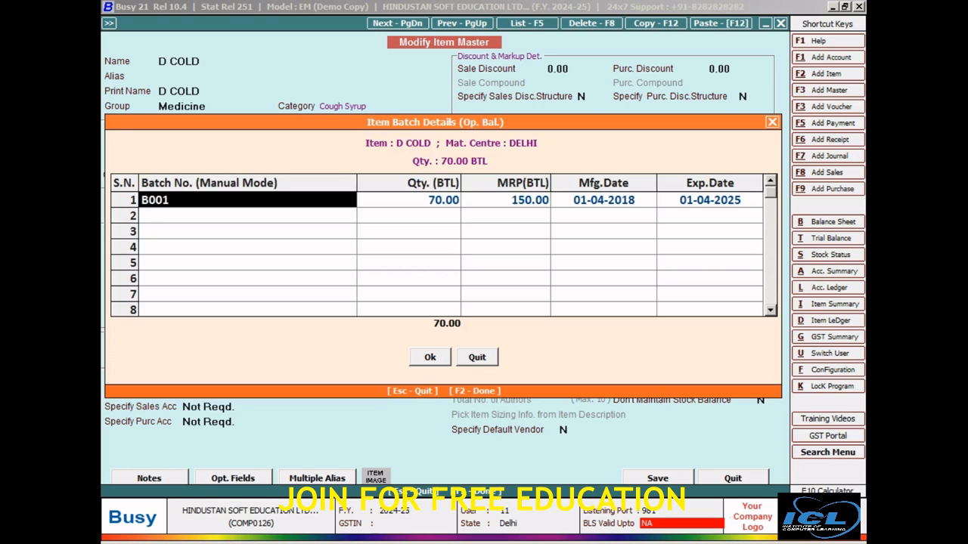
key(F2)
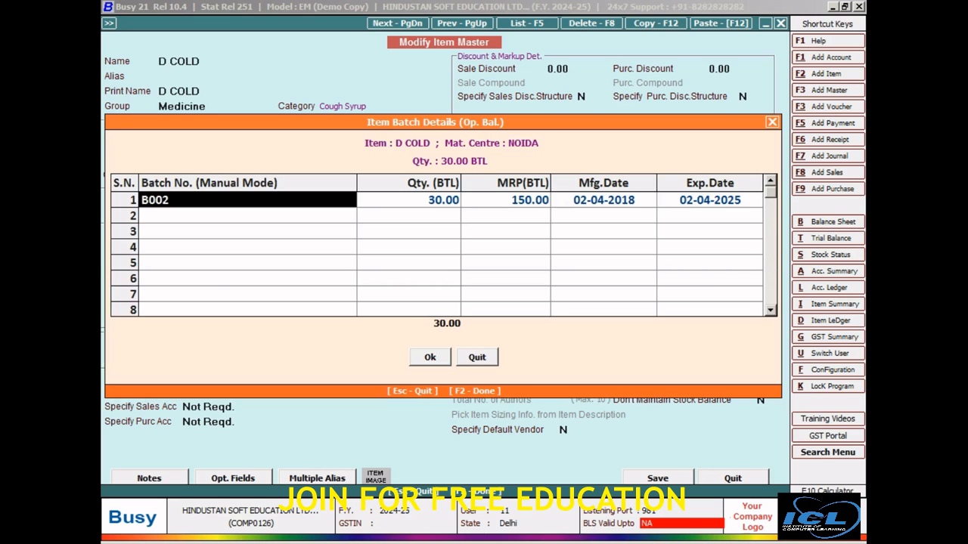
key(F2)
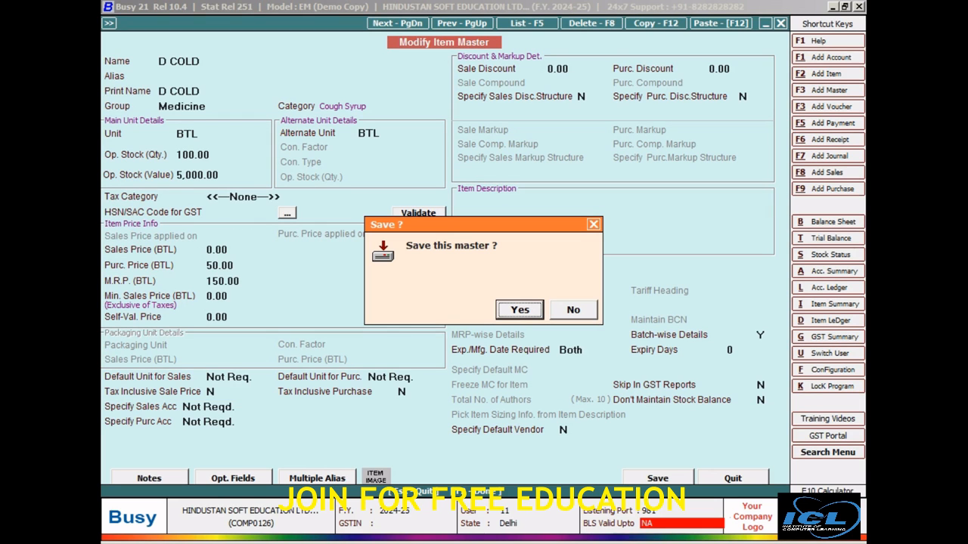
key(Return)
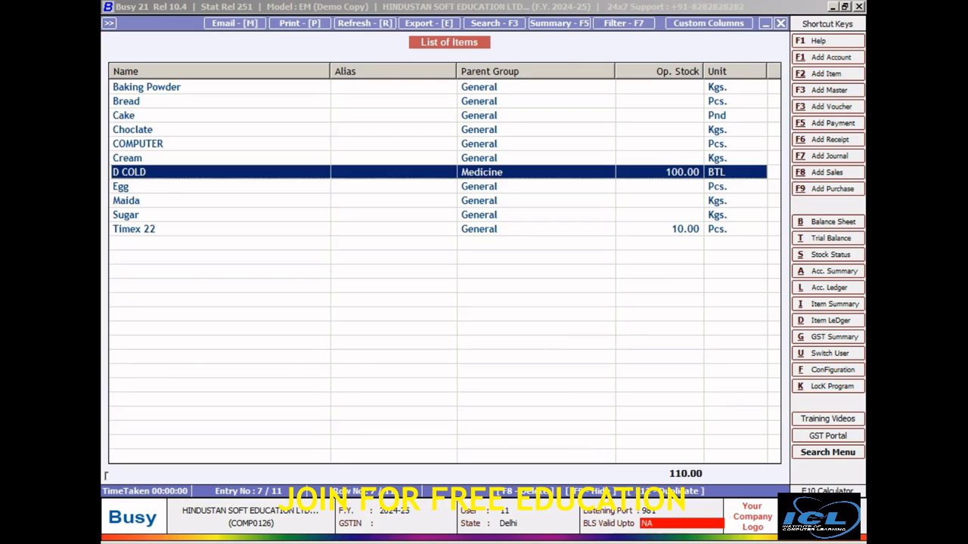
Reopen the D COLD item master, close it without changes and leave the list of items
key(Return)
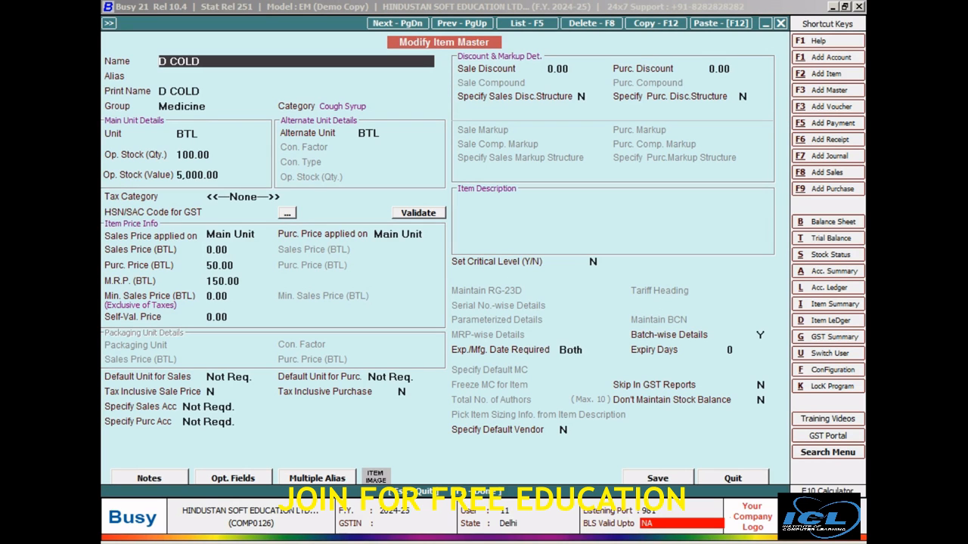
key(Escape)
key(Escape)
key(Escape)
key(Escape)
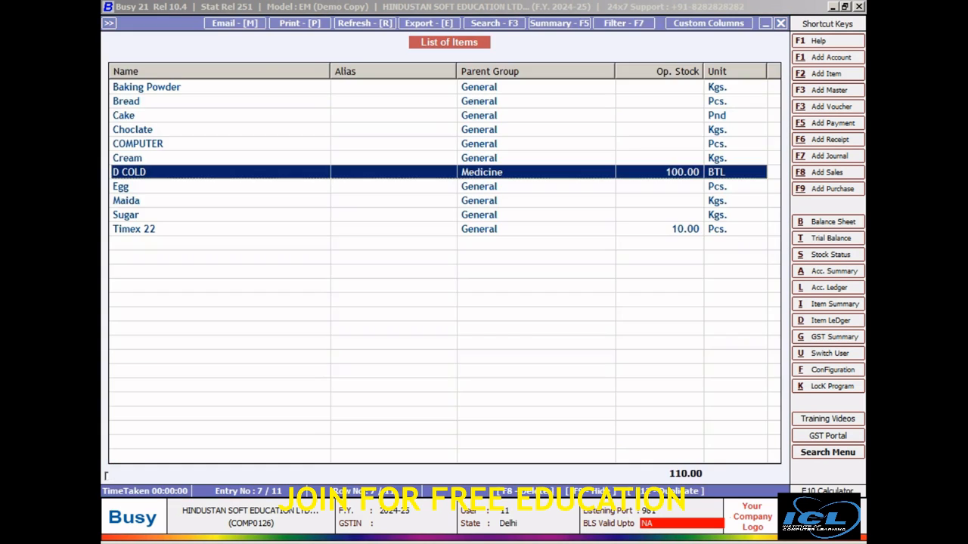
key(Escape)
key(Escape)
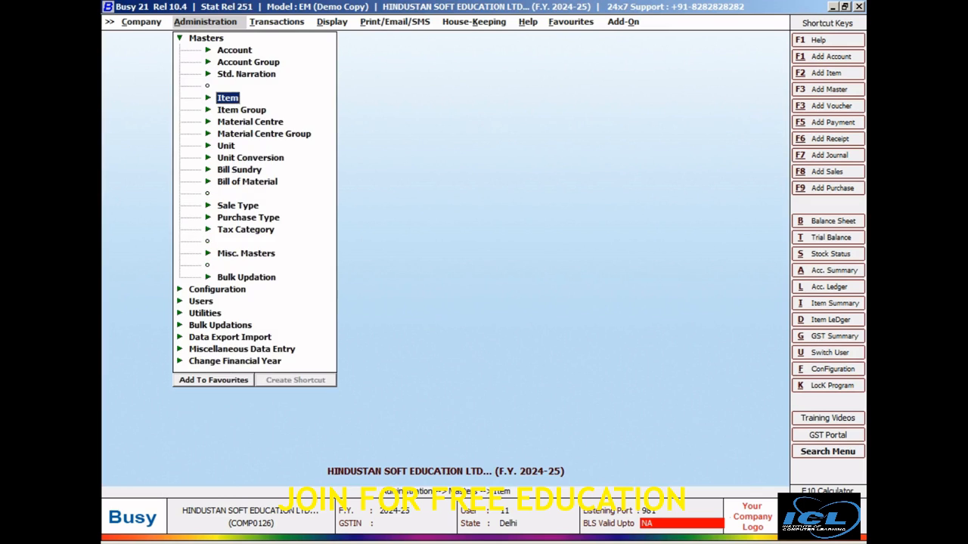
key(Escape)
Find the batch-wise reports among the display reports and expand their list
key(Right)
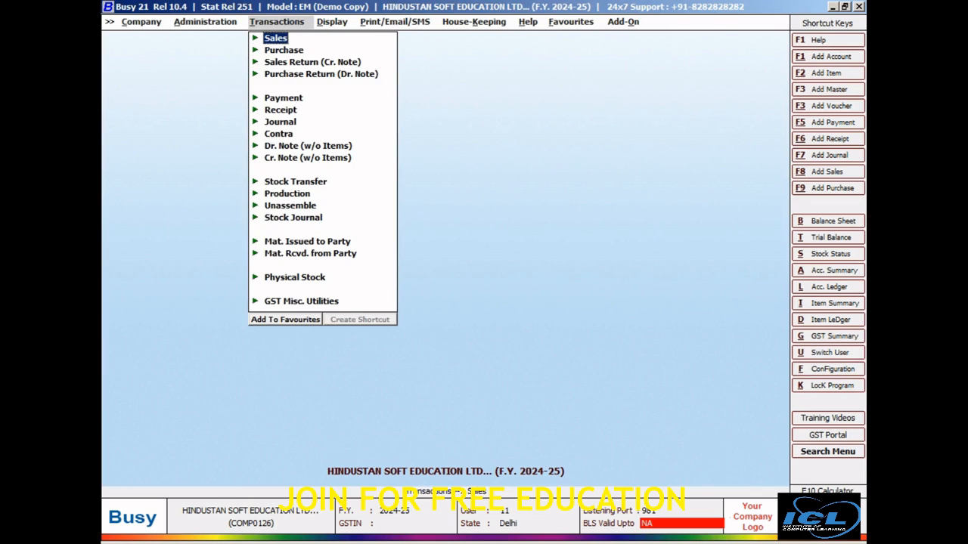
key(Right)
key(Down)
key(Down)
key(Down)
key(Down)
key(Down)
key(Down)
key(Down)
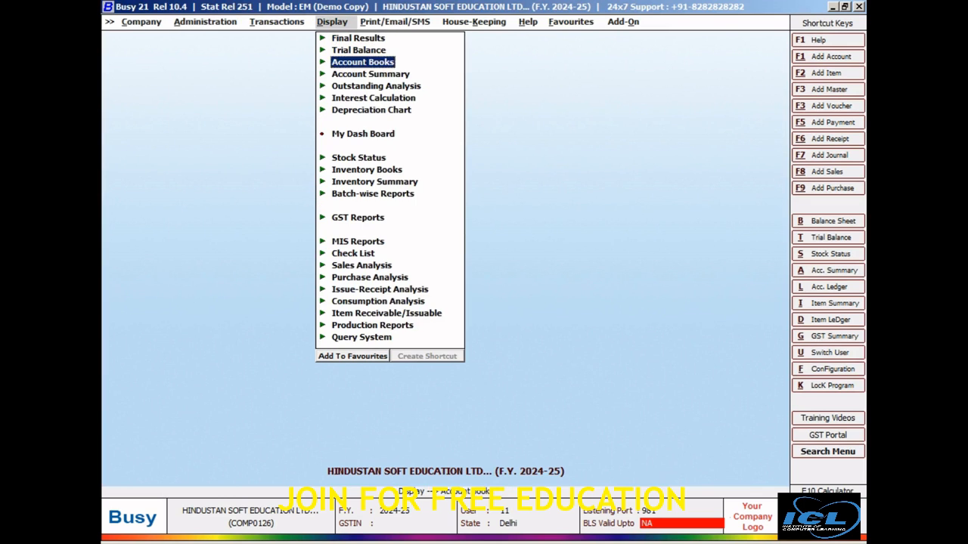
key(Down)
key(Down)
key(Down)
key(Down)
key(Down)
key(Down)
key(Down)
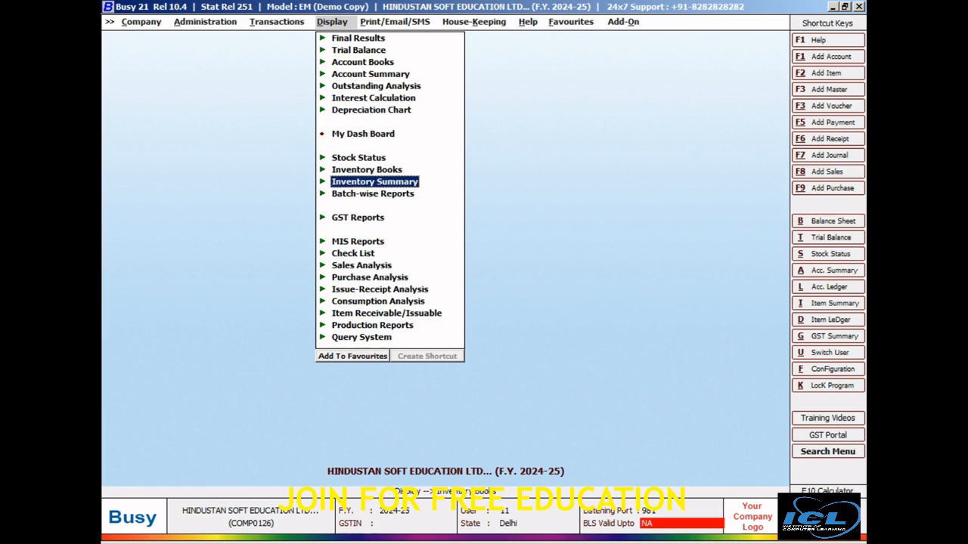
key(Down)
key(Down)
key(Down)
key(Down)
key(Down)
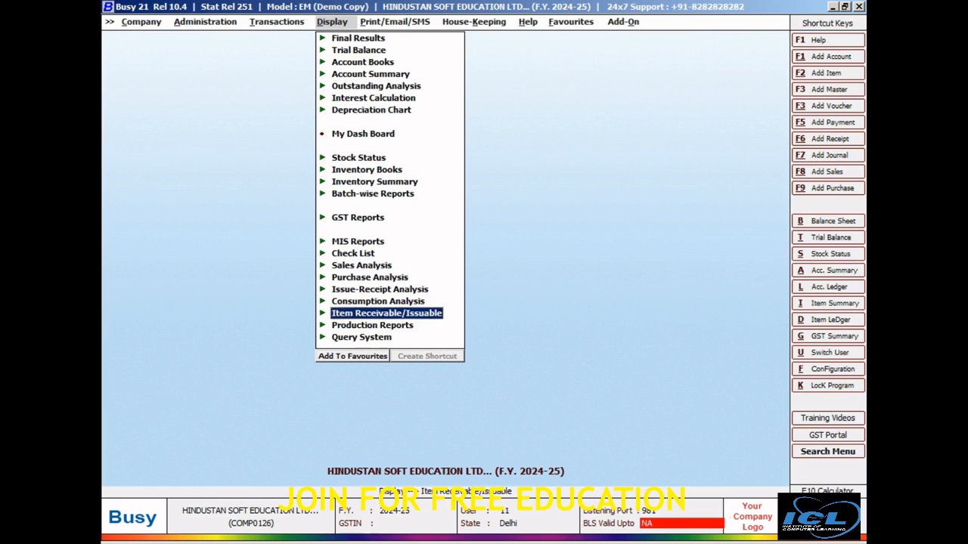
key(Up)
key(Up)
key(Up)
key(Up)
key(Up)
key(Up)
key(Up)
key(Up)
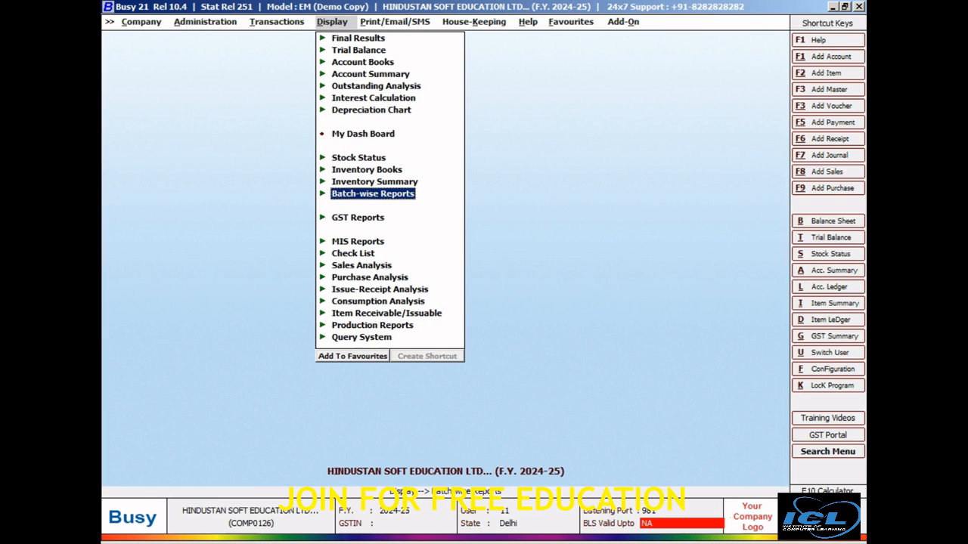
key(Return)
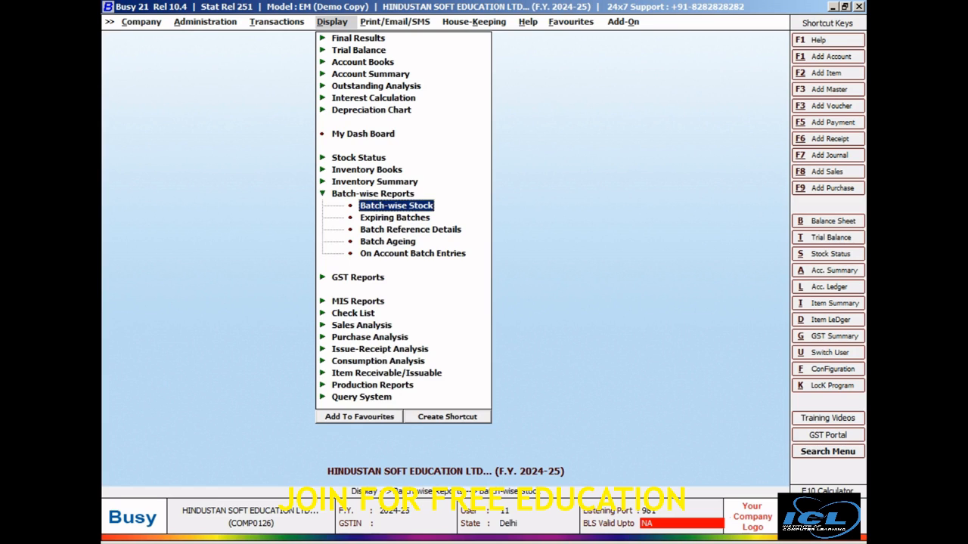
Look through the available batch-wise reports and open the Batch-wise Stock report for one item
key(Down)
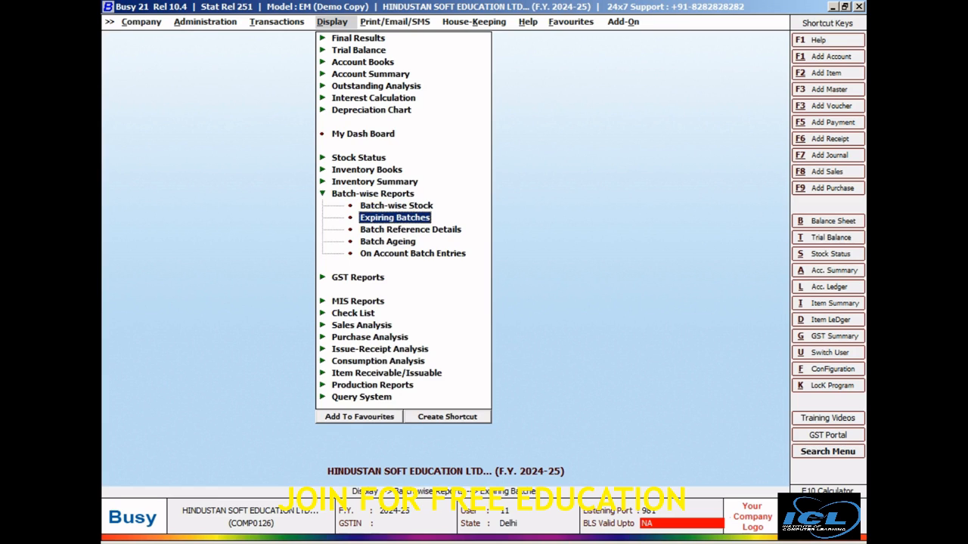
key(Down)
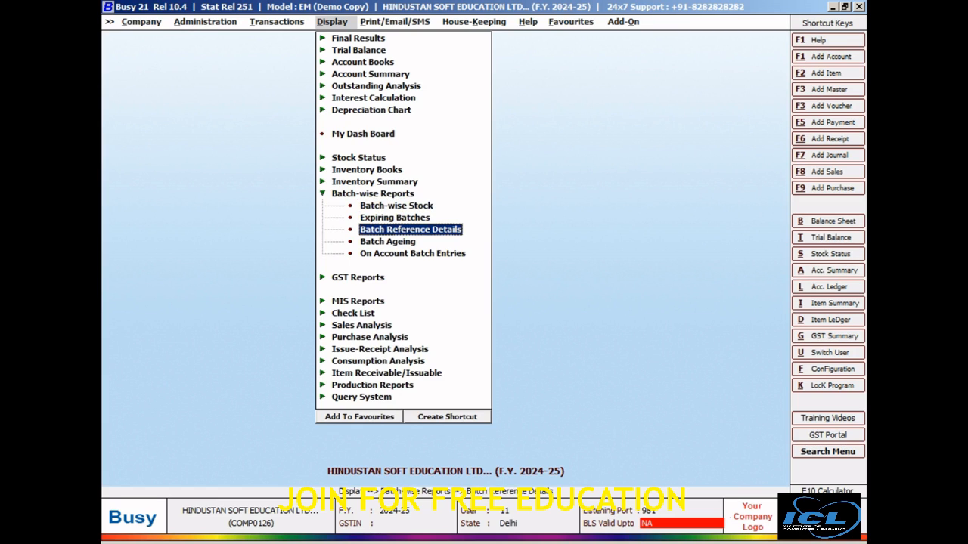
key(Down)
key(Up)
key(Up)
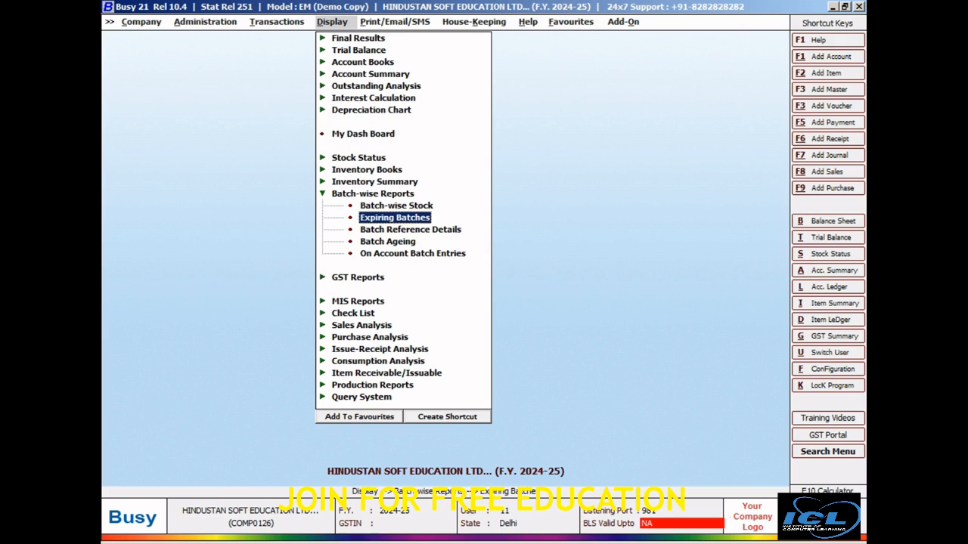
key(Up)
key(Return)
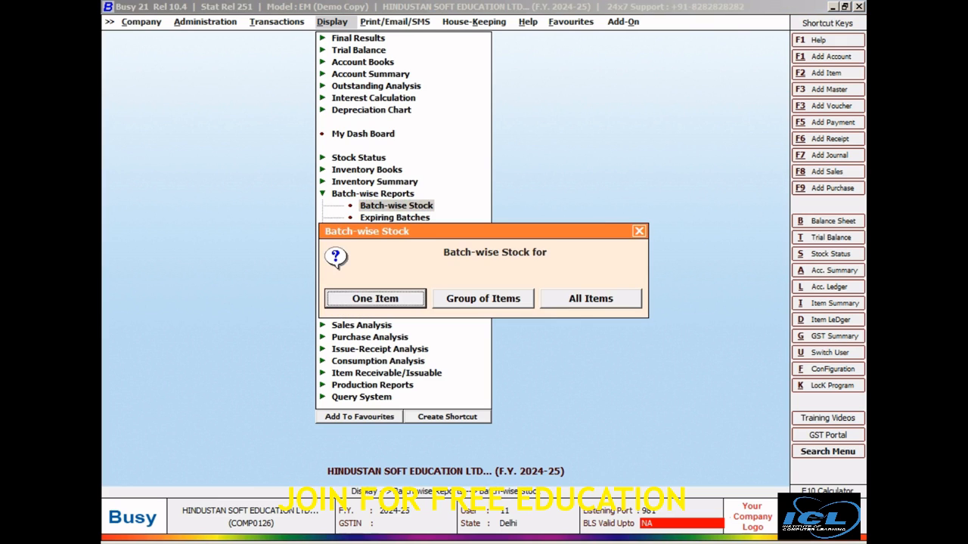
key(Return)
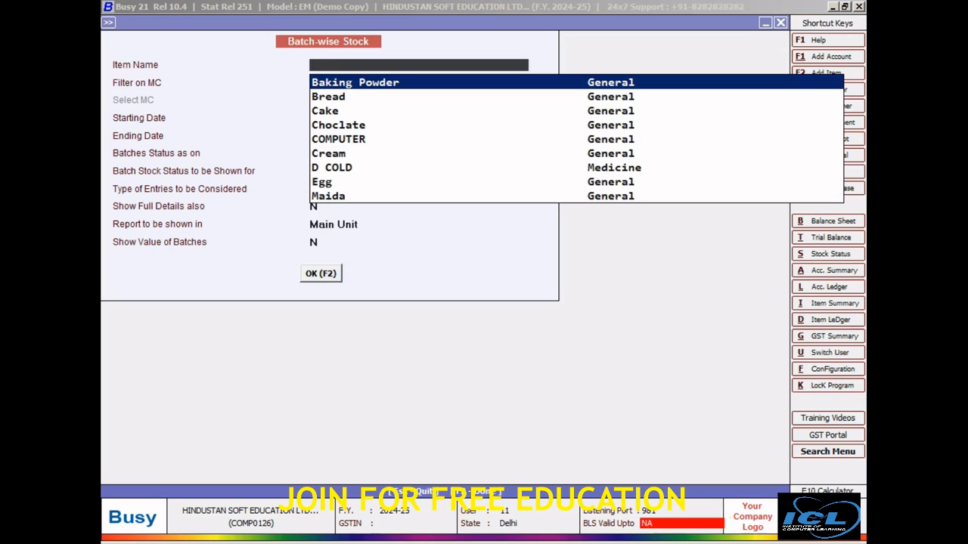
Select D COLD as the item for the batch-wise stock report
key(Down)
key(Down)
key(Down)
key(Down)
key(Down)
key(Down)
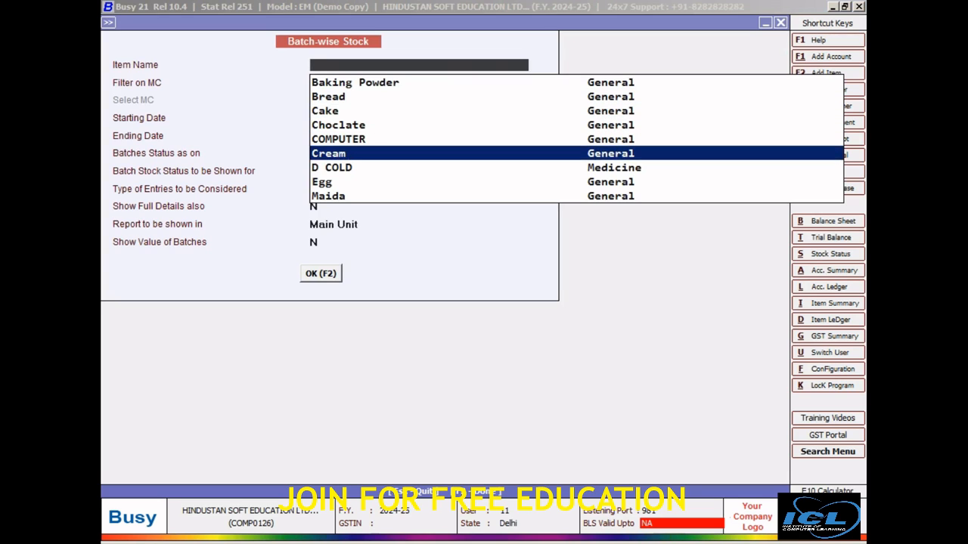
key(Return)
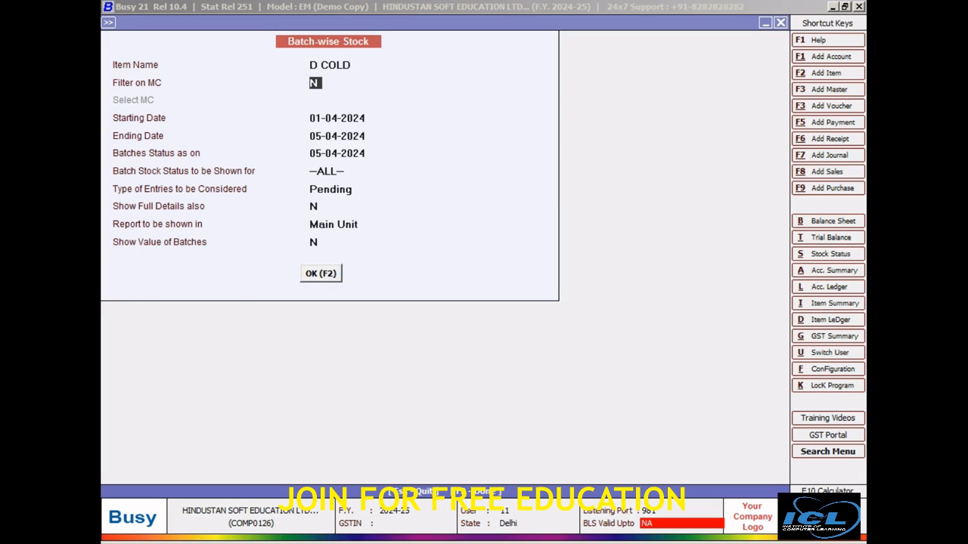
Generate the batch-wise stock report of pending entries from 01-04-2024 to 05-04-2024 without a material centre filter, shown in the main unit
key(Return)
key(Return)
key(Return)
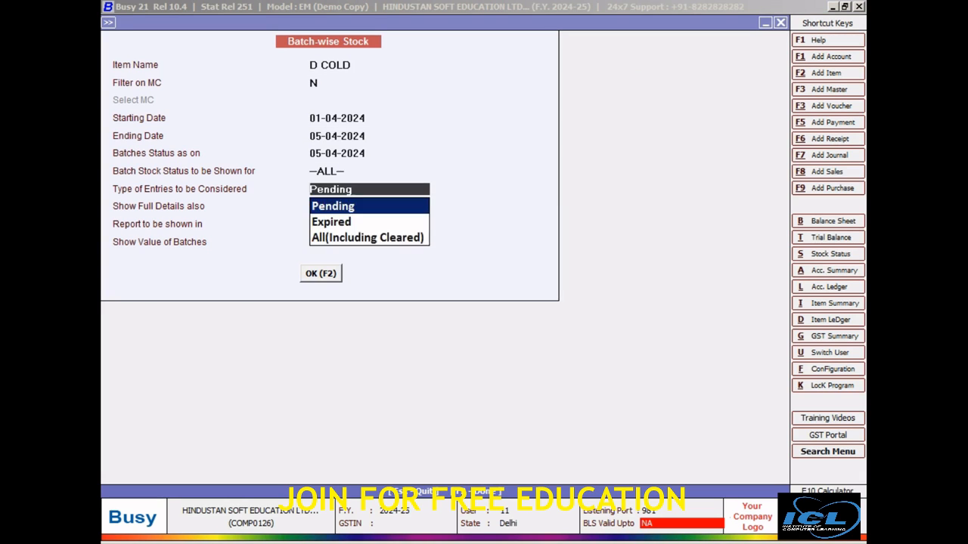
key(Return)
key(Return)
key(Return)
key(Return)
key(Return)
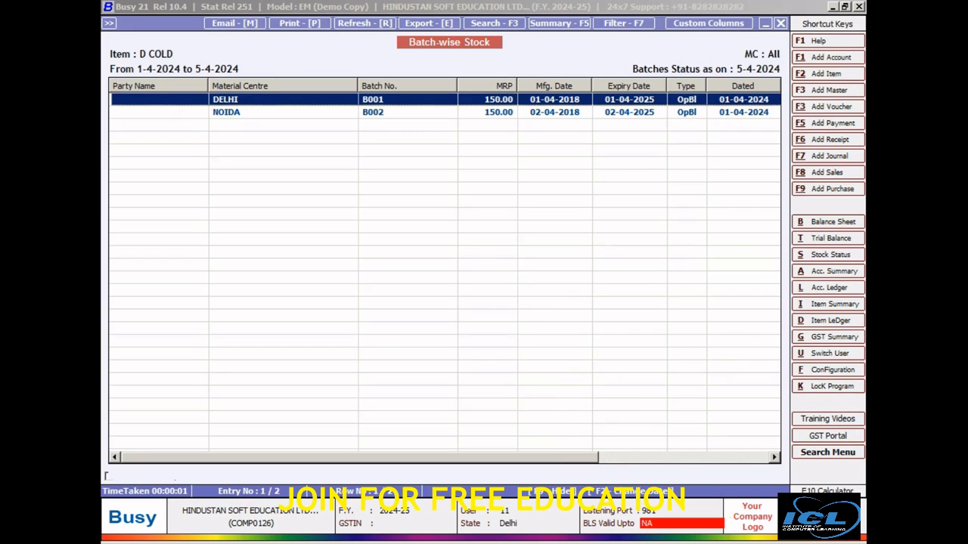
Examine the DELHI and NOIDA batch entries of D COLD in the batch-wise stock report
key(Down)
key(Up)
key(Down)
key(Up)
key(Down)
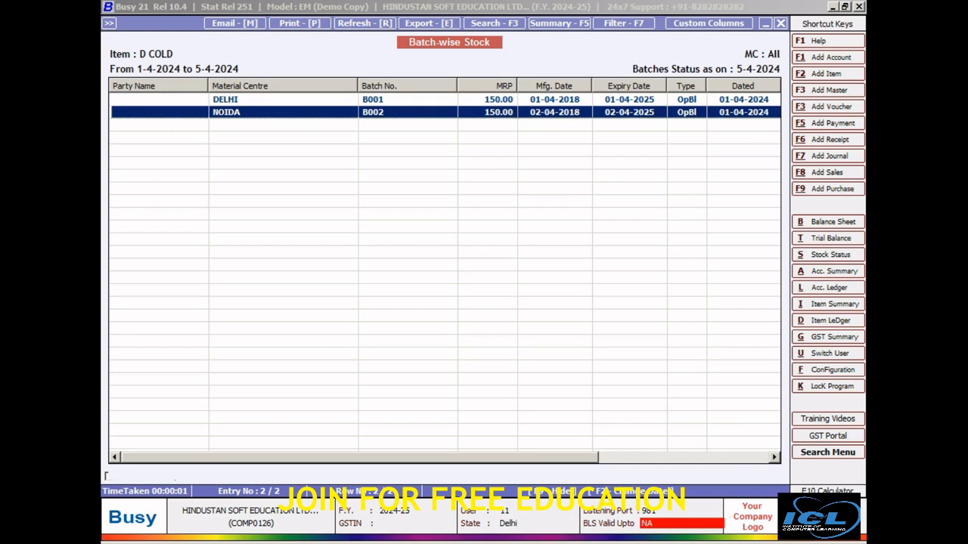
key(Up)
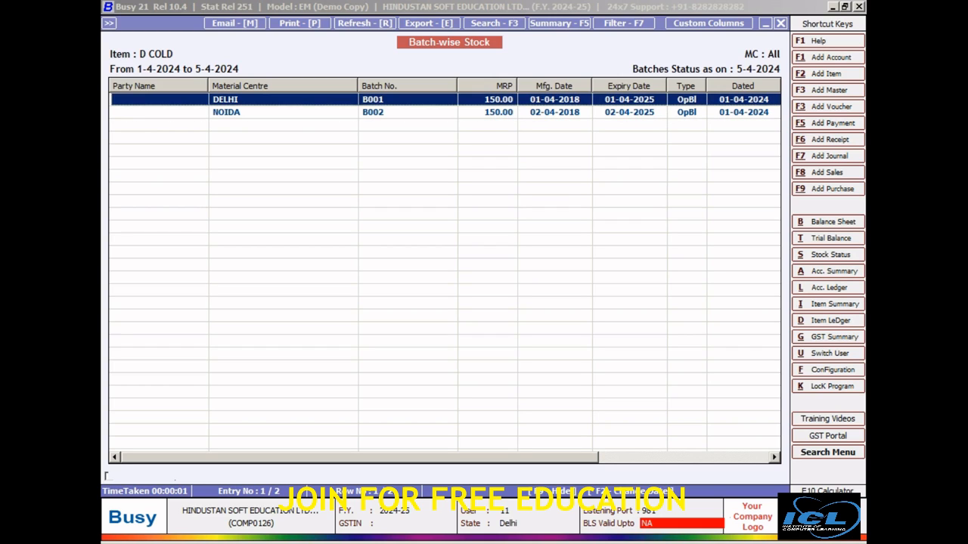